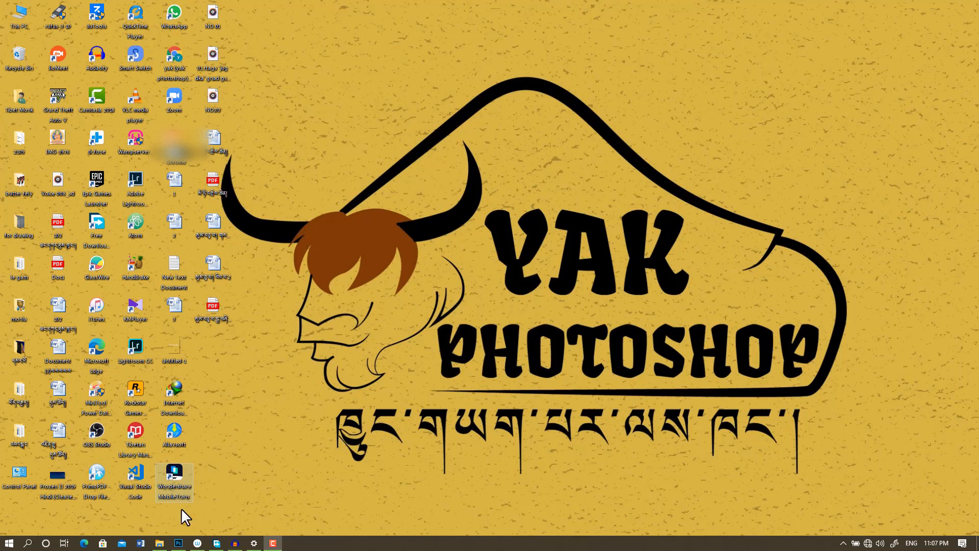
Switch to Photoshop and create a new document from the recent YouTube preset, 1280 x 720 px at 72 ppi.
click(178, 542)
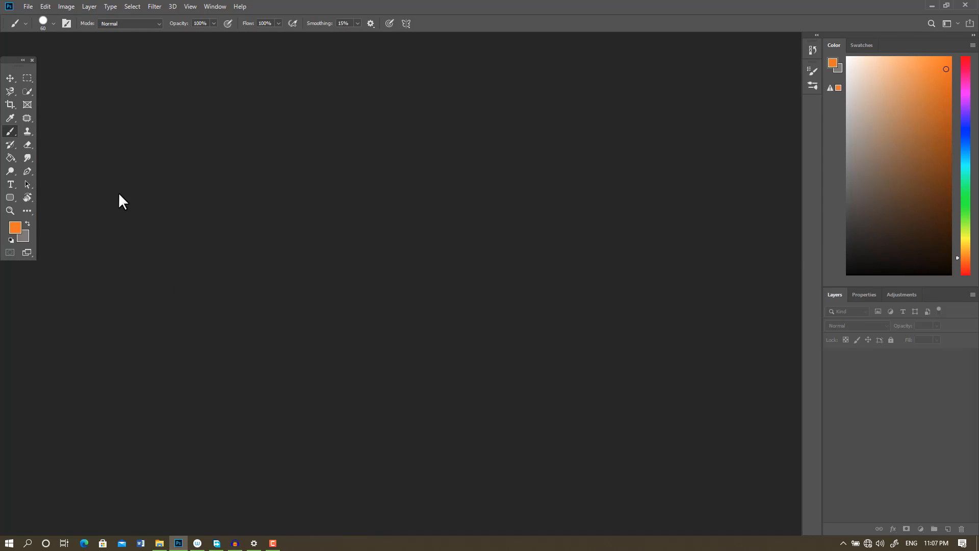
click(29, 7)
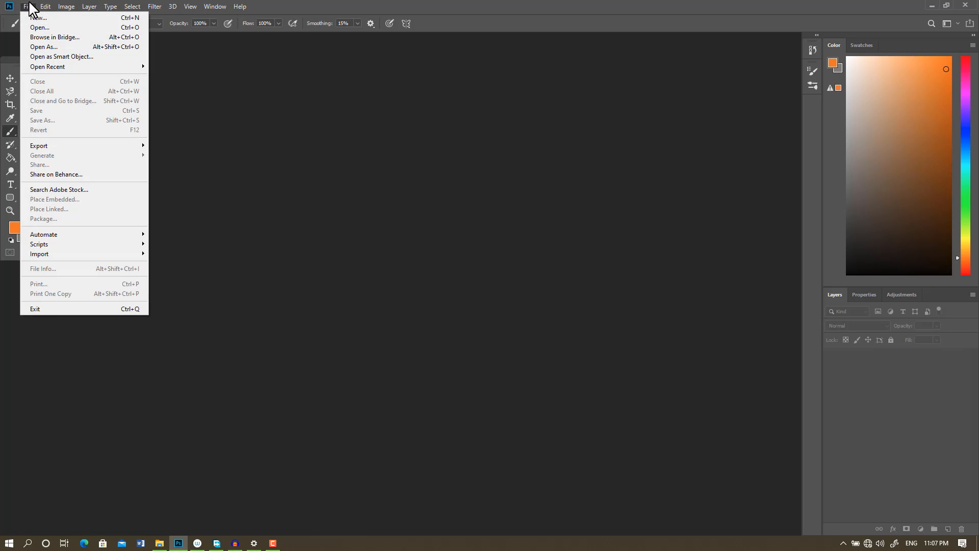
click(37, 26)
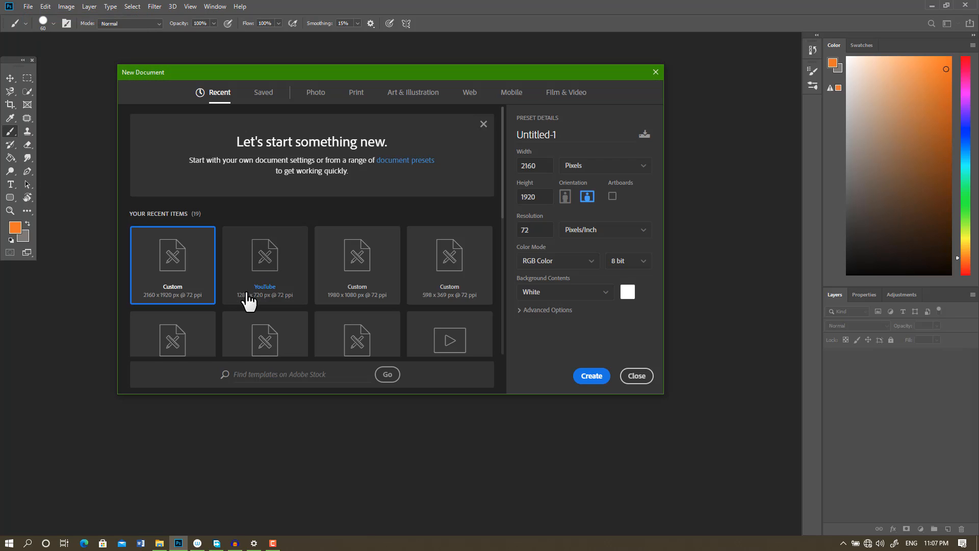
click(268, 275)
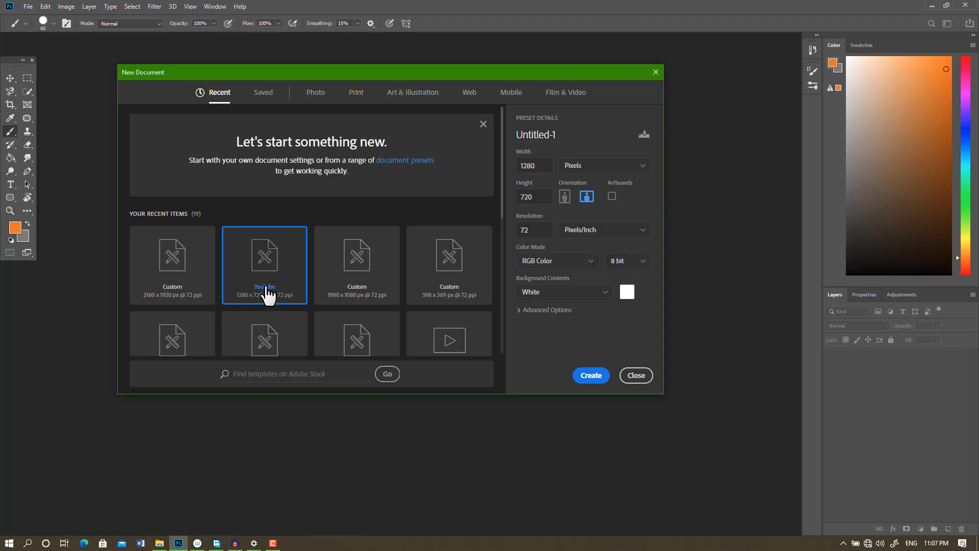
click(587, 375)
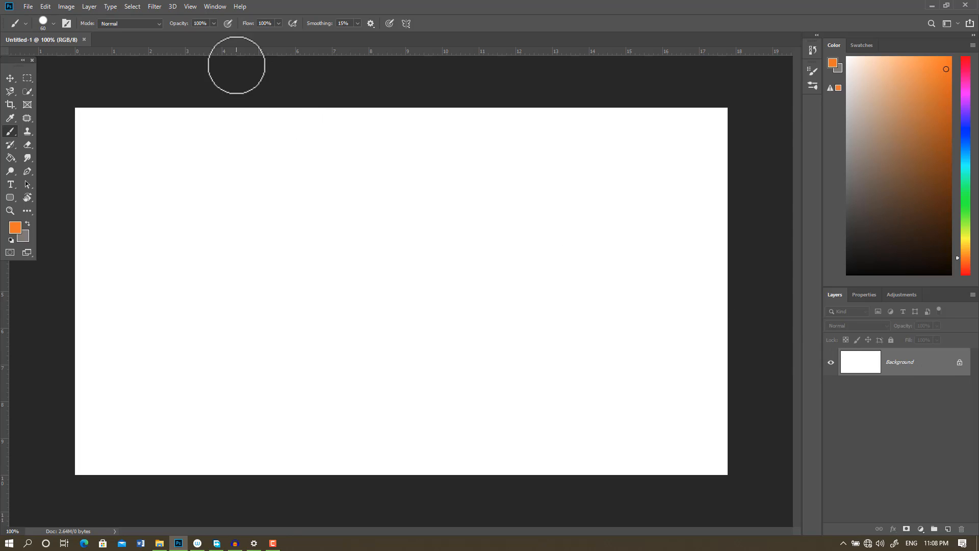
Open the lesson one JPG image from the yak folder as a second document.
click(29, 4)
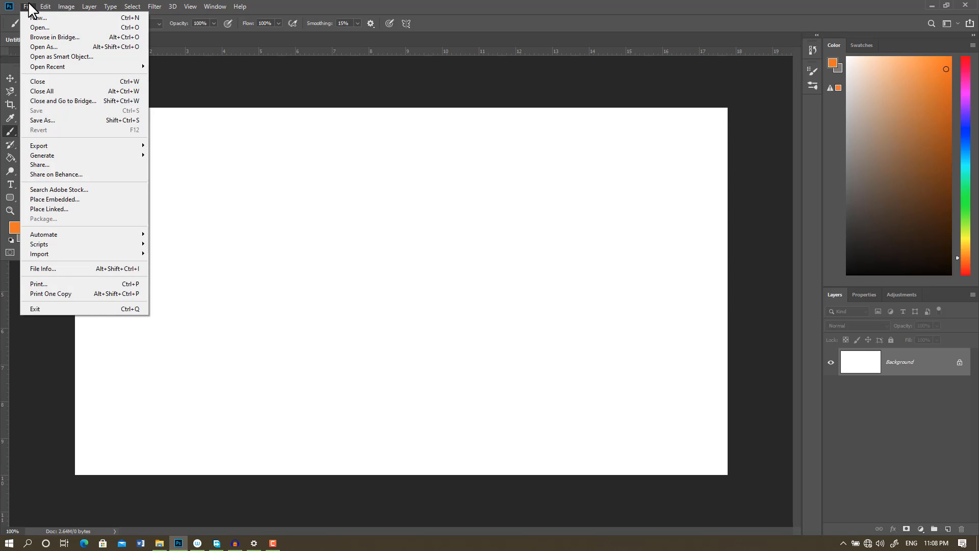
click(39, 30)
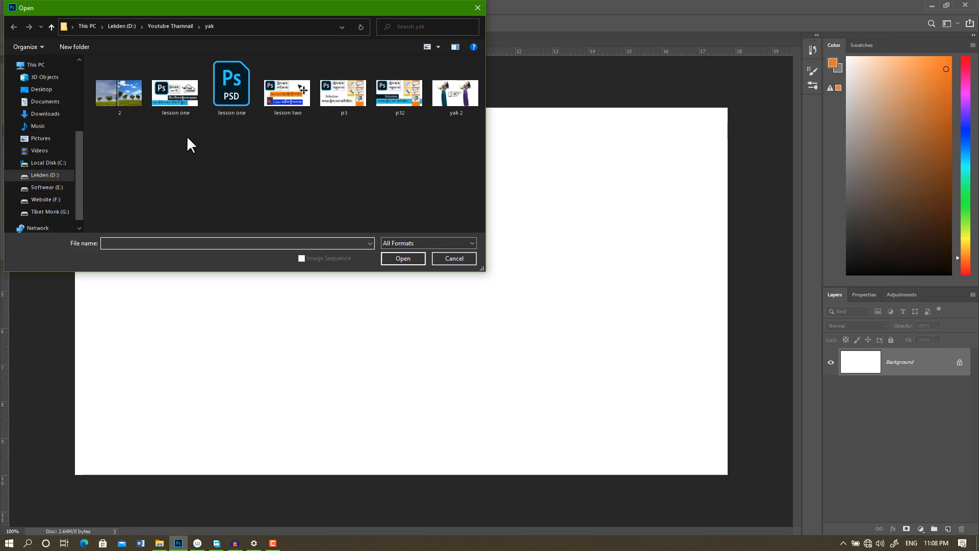
click(168, 87)
click(401, 258)
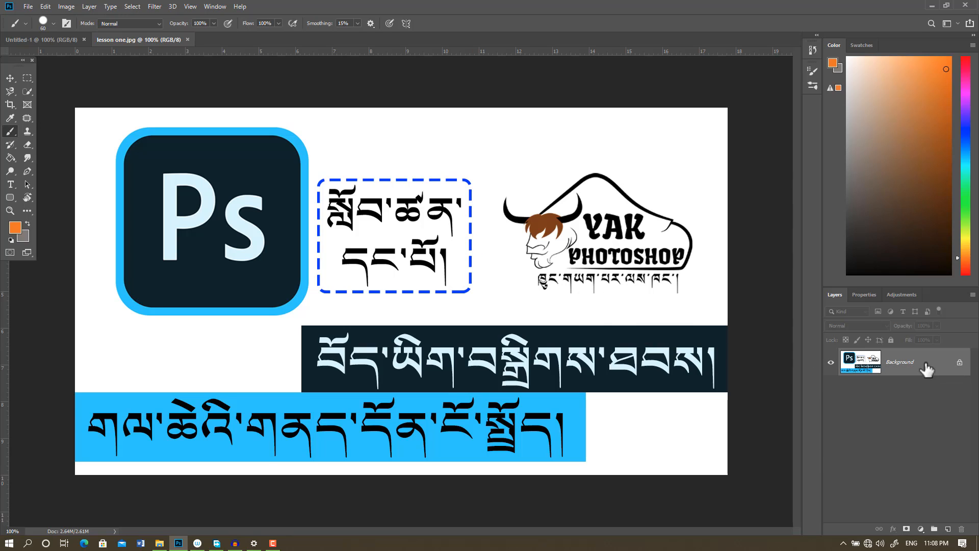
Try moving the locked background image by converting it to a normal layer, and undo the change.
click(10, 78)
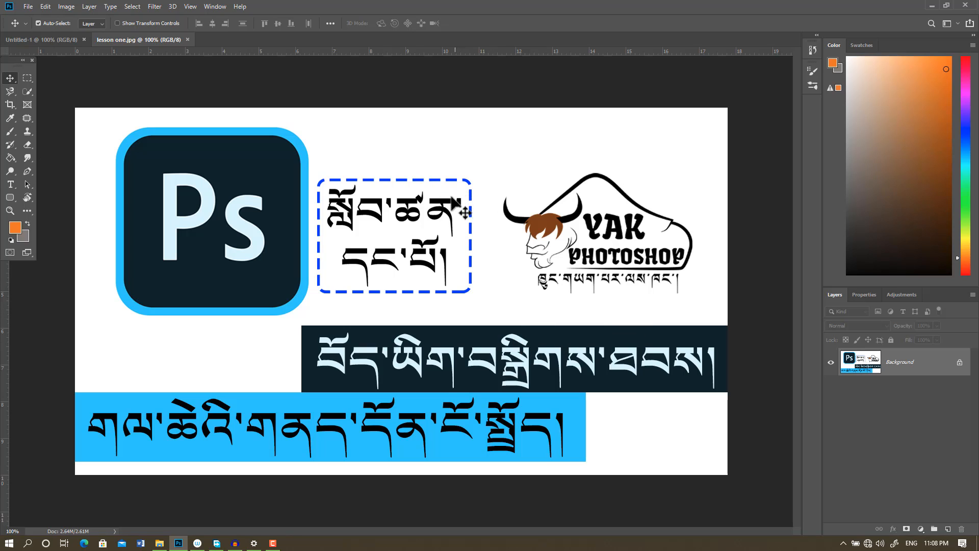
click(57, 40)
click(137, 38)
drag(462, 186, 465, 191)
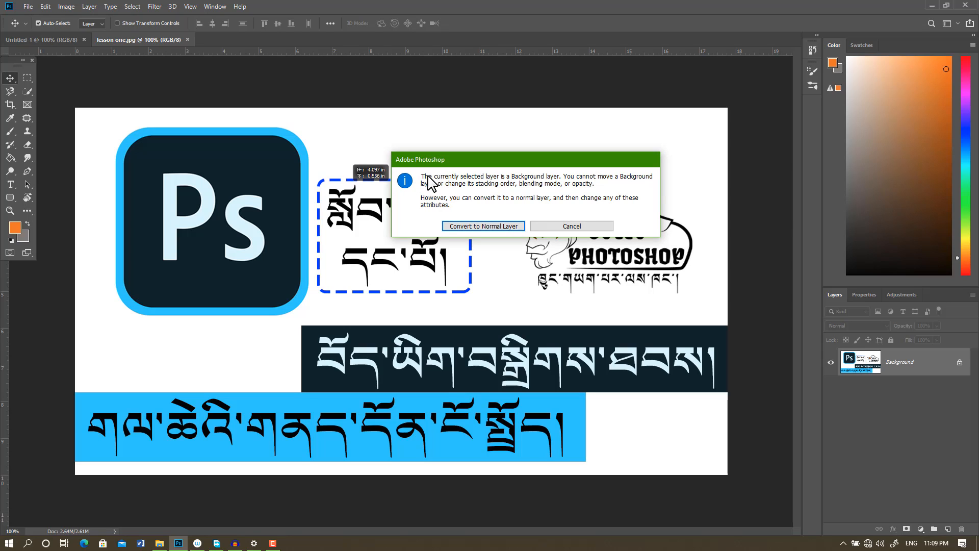
click(474, 229)
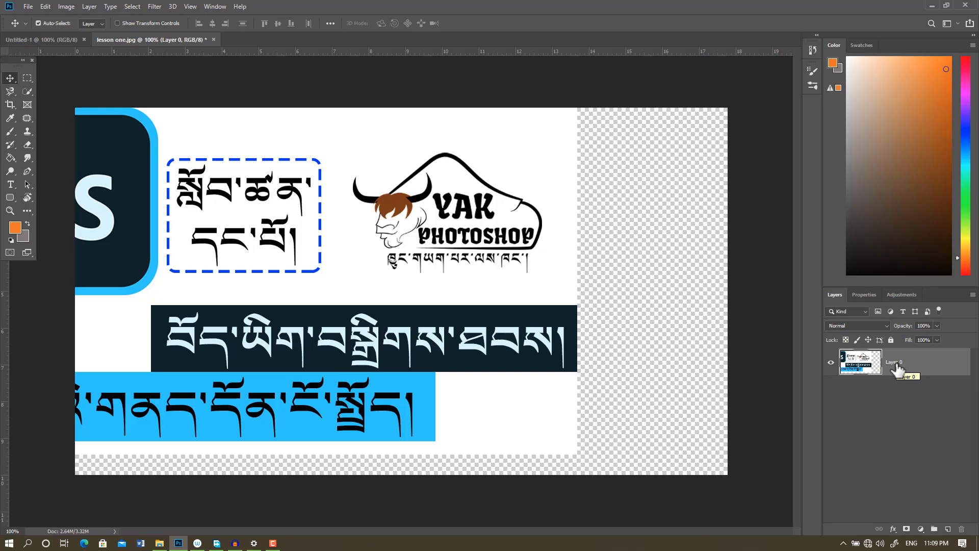
key(ctrl+z)
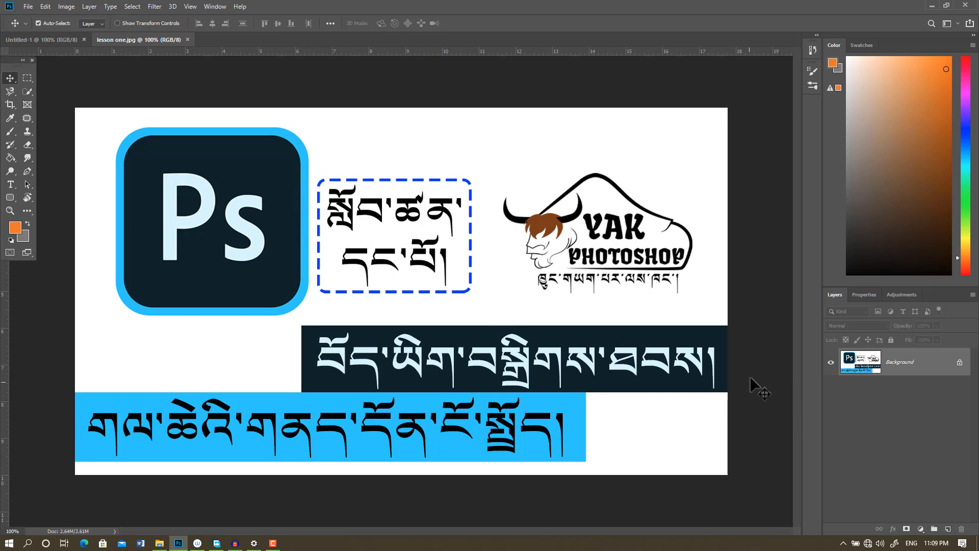
Unlock the background layer of lesson one.jpg and rename it 1.
click(959, 363)
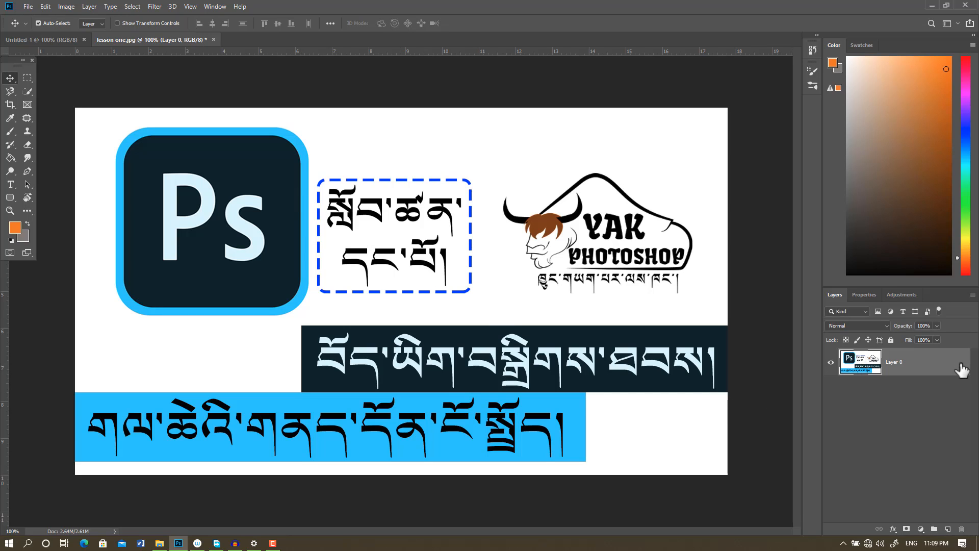
double_click(892, 364)
text(1)
click(911, 401)
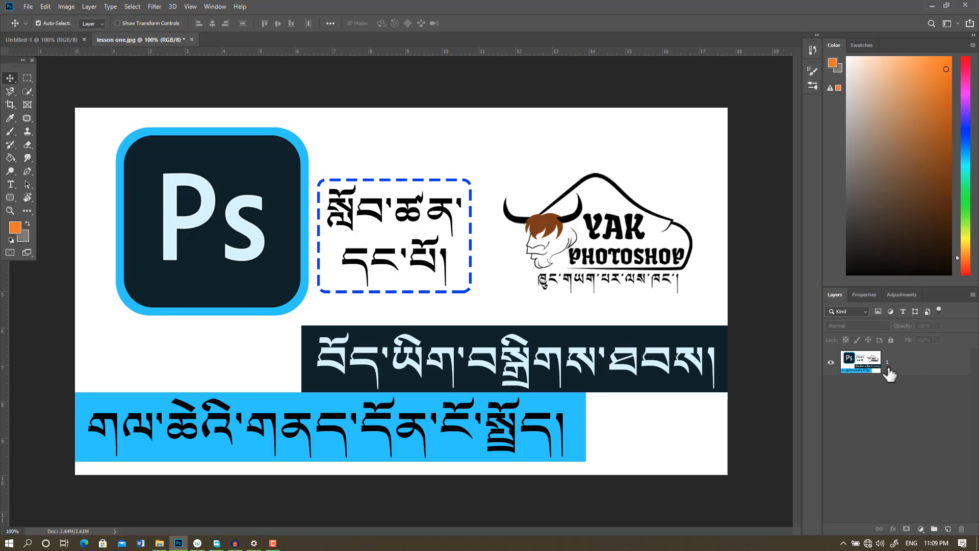
double_click(893, 364)
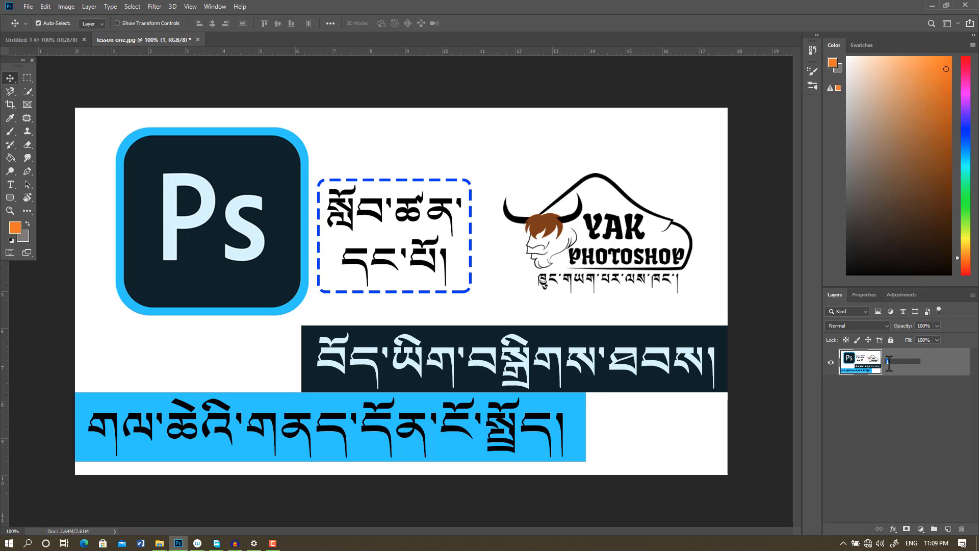
click(889, 400)
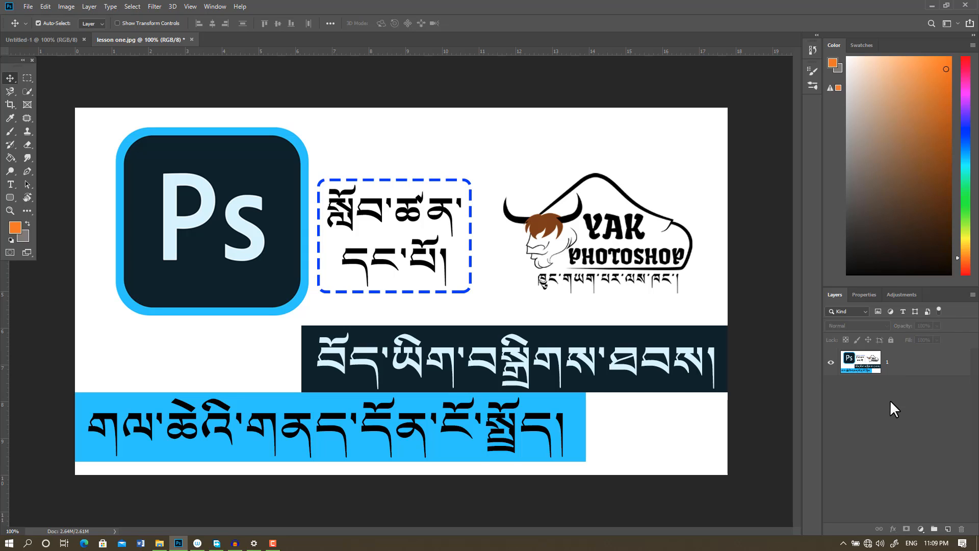
Lower the opacity of layer 1 to 0% and restore it to 100%.
click(893, 365)
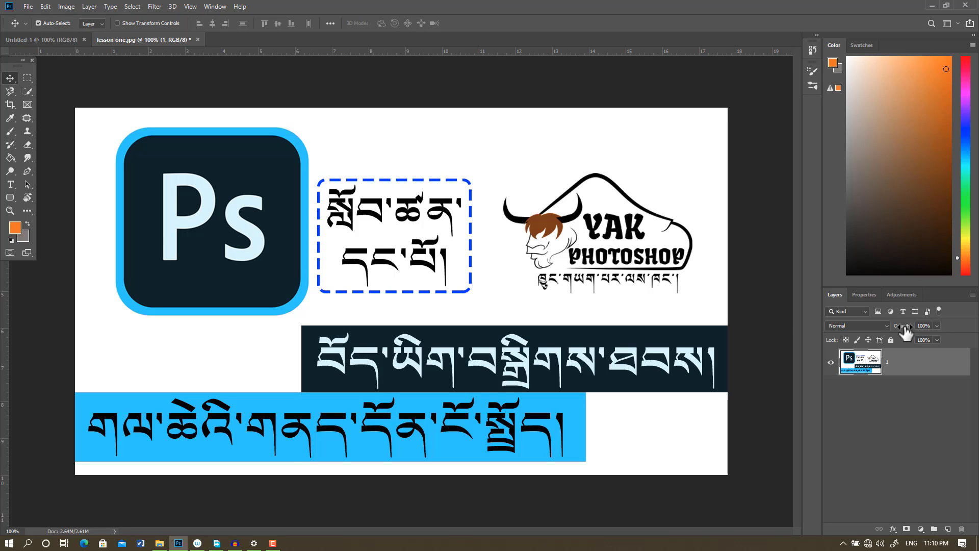
drag(906, 332, 896, 333)
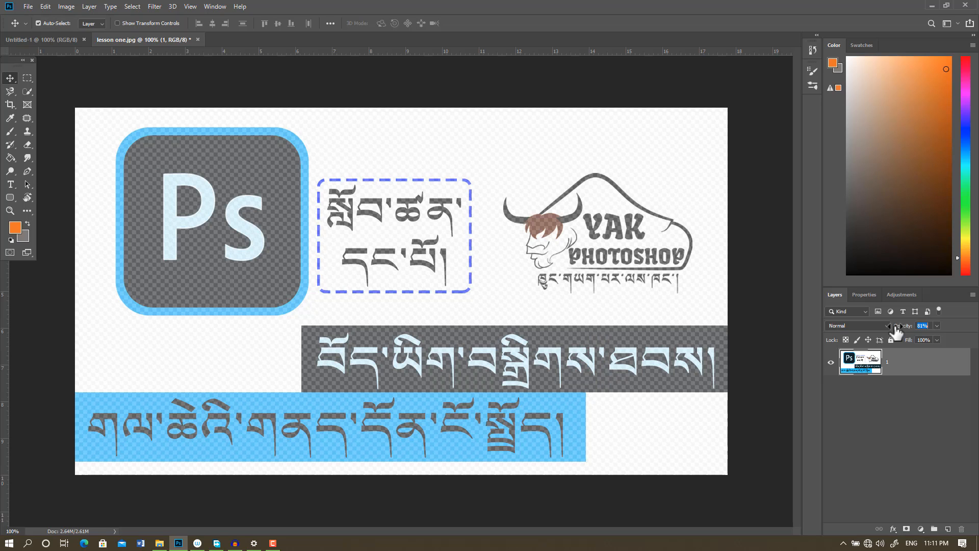
drag(896, 333, 846, 320)
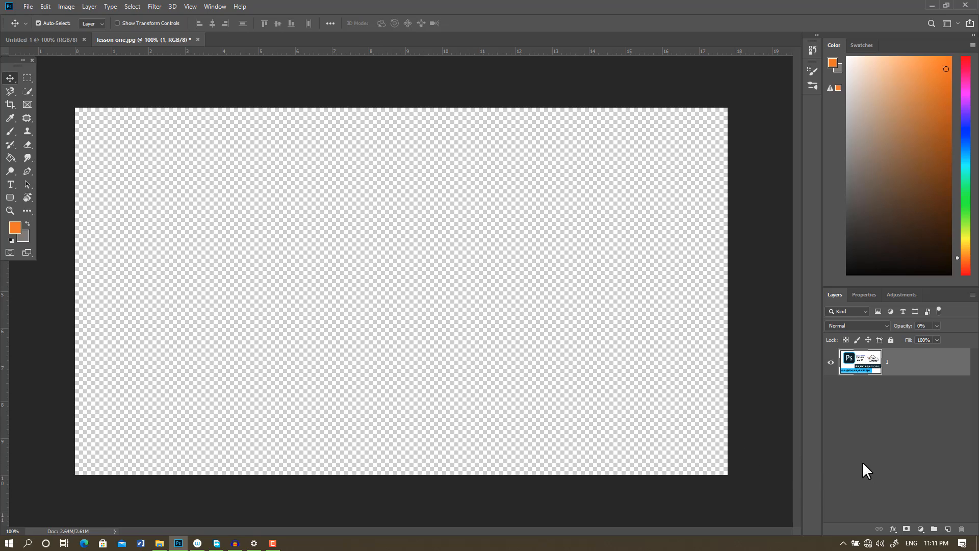
drag(901, 331, 947, 331)
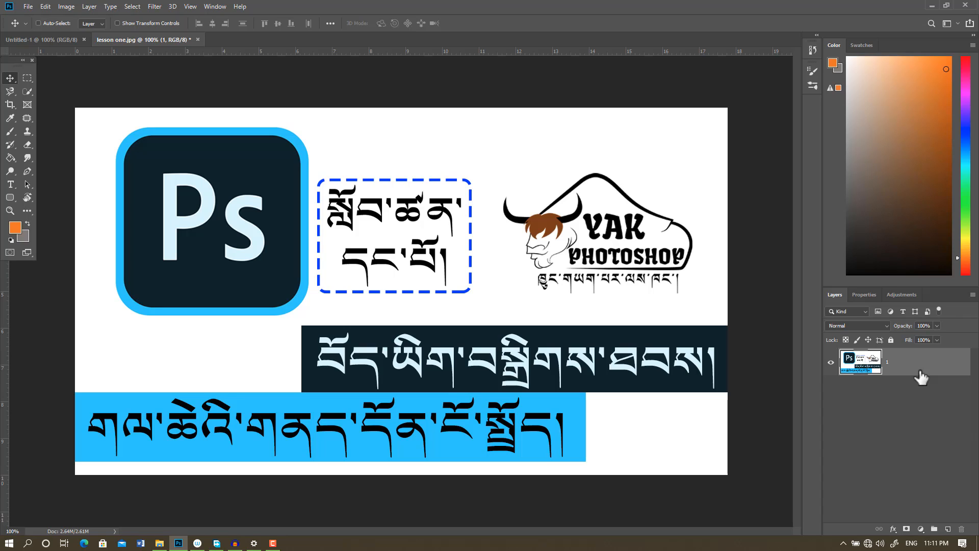
Scale layer 1 proportionally to about 53% with Free Transform and place it near the middle of the canvas.
key(ctrl+t)
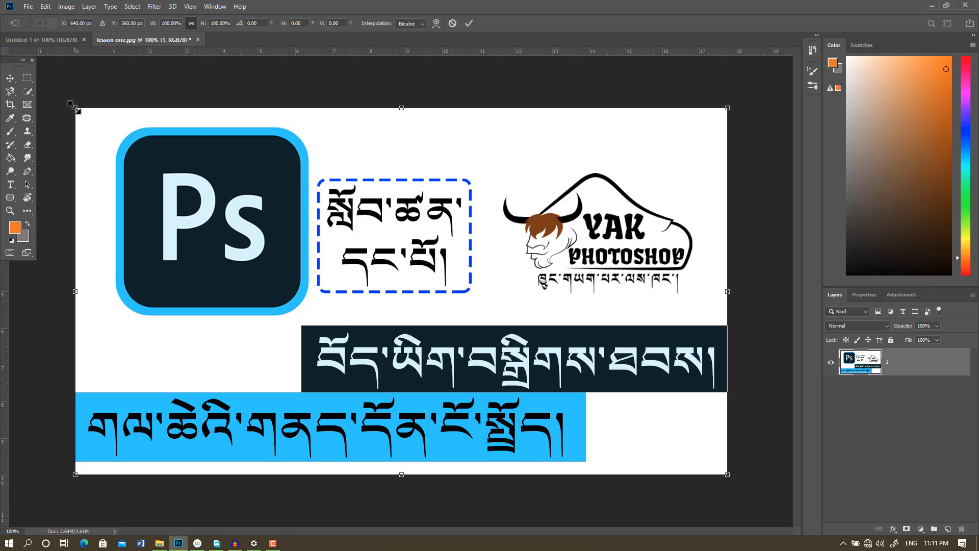
drag(74, 108, 357, 288)
drag(552, 261, 410, 227)
drag(585, 203, 538, 241)
drag(474, 260, 477, 237)
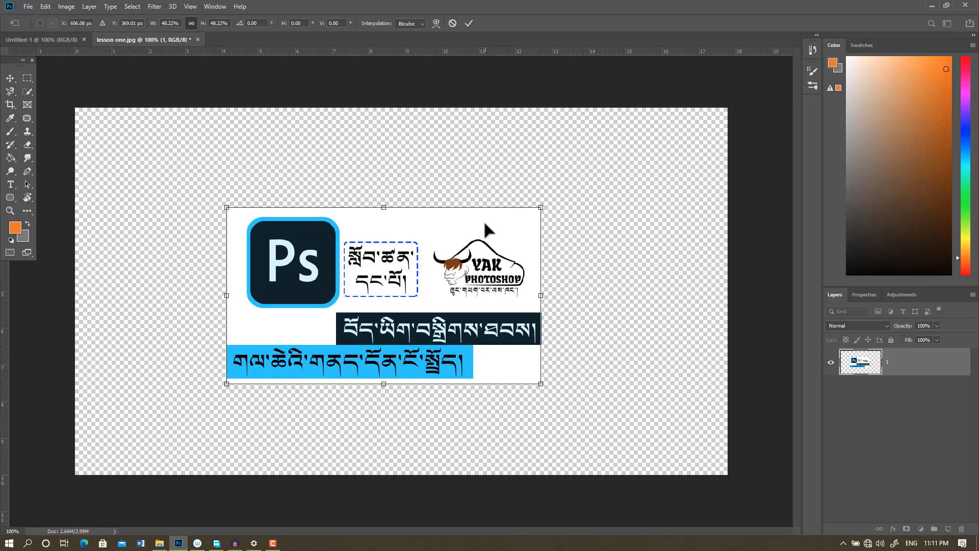
drag(543, 204, 570, 190)
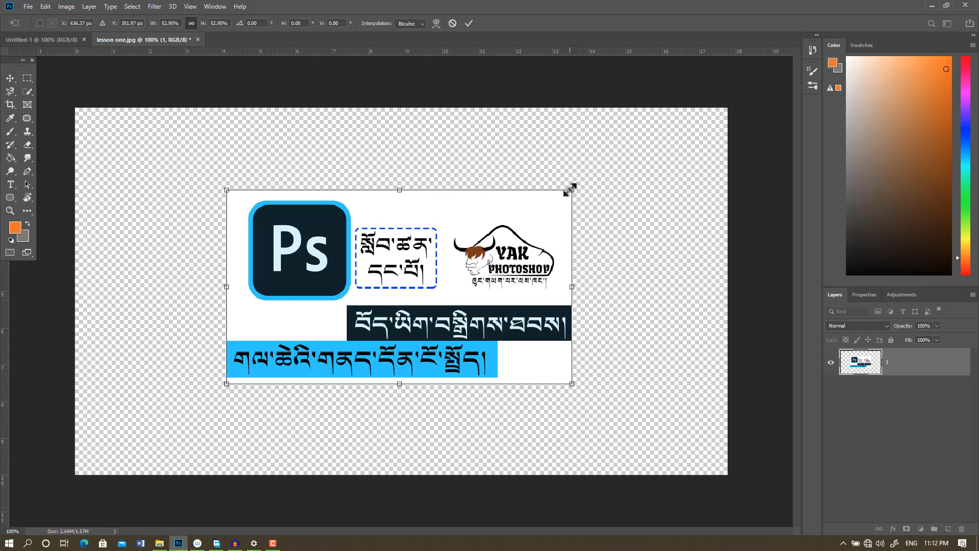
key(Return)
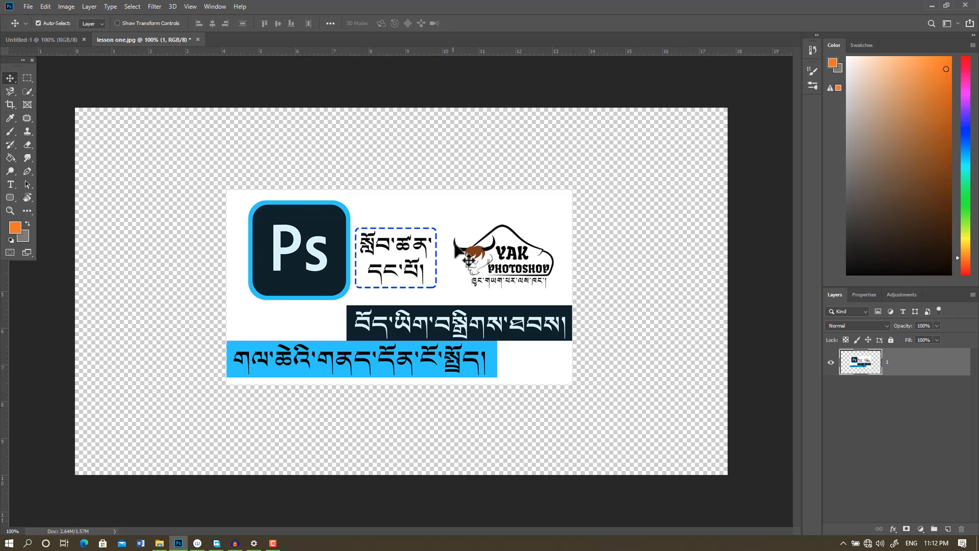
Copy layer 1 into the Untitled-1 document and scale it to about 190% so that it fills the canvas.
drag(455, 224, 316, 243)
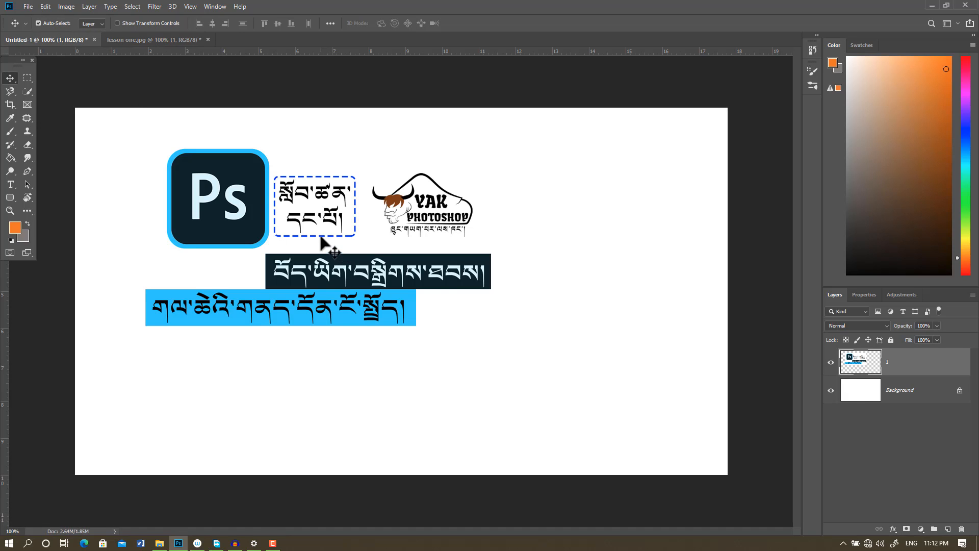
key(ctrl+t)
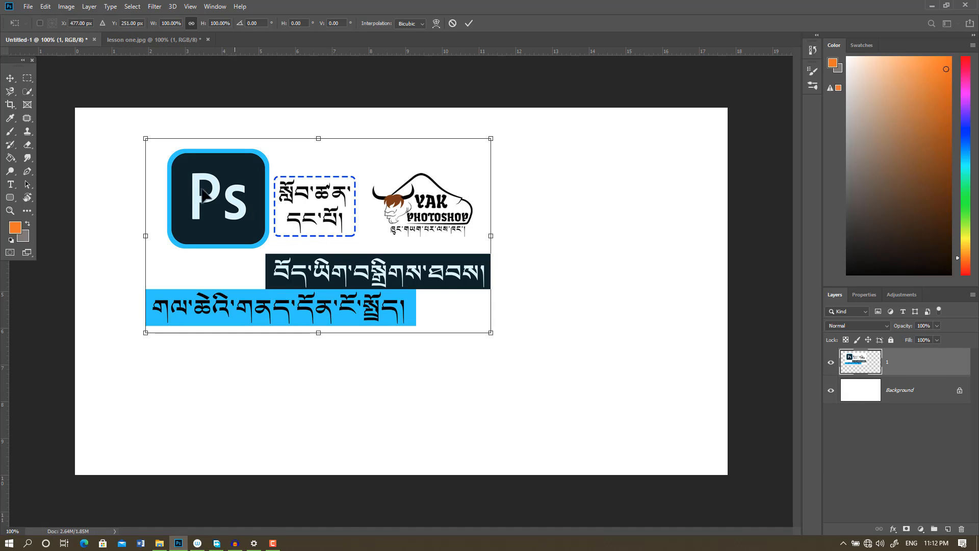
drag(487, 331, 741, 468)
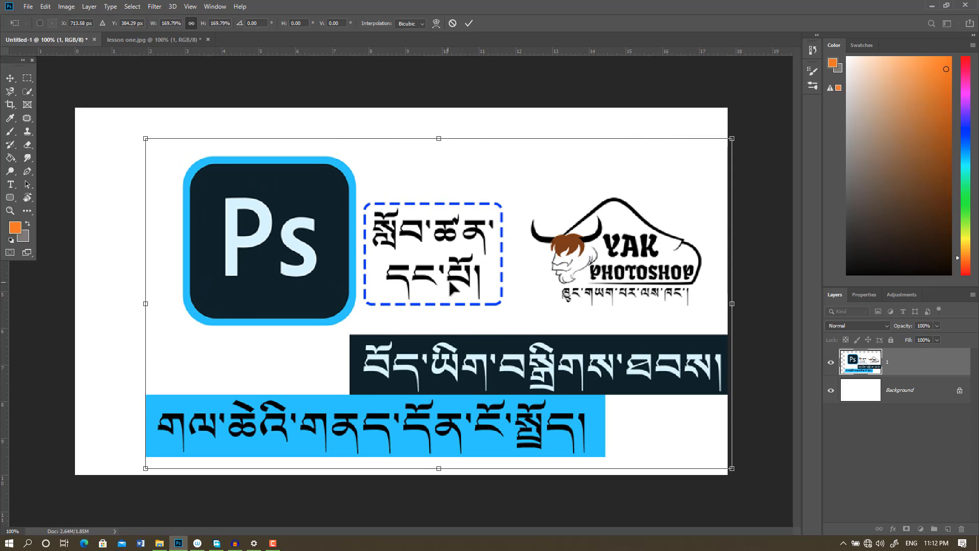
drag(441, 282, 371, 251)
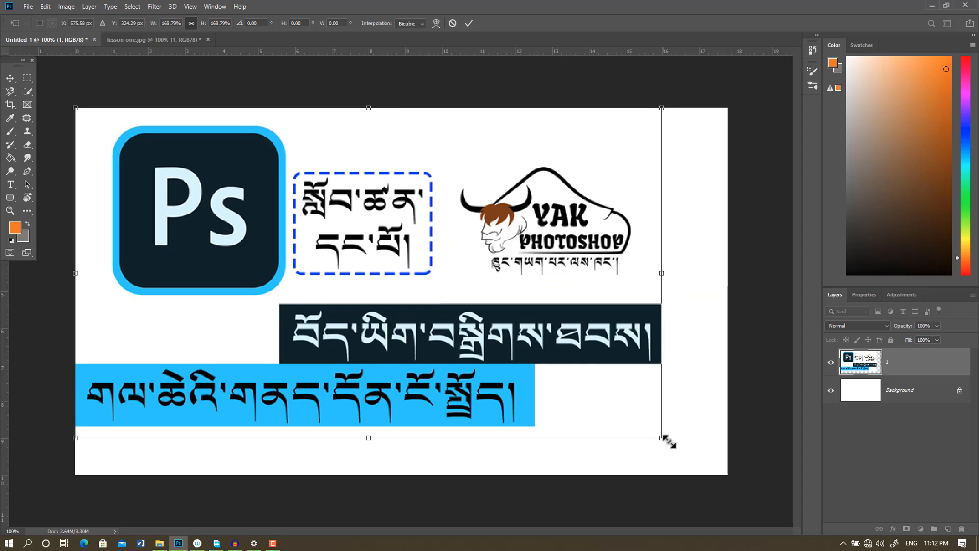
drag(661, 437, 730, 477)
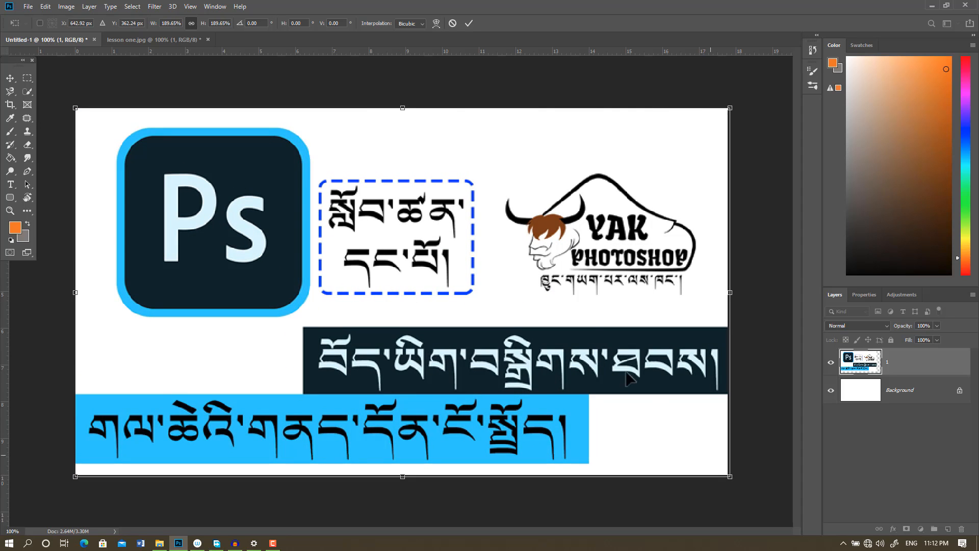
click(465, 25)
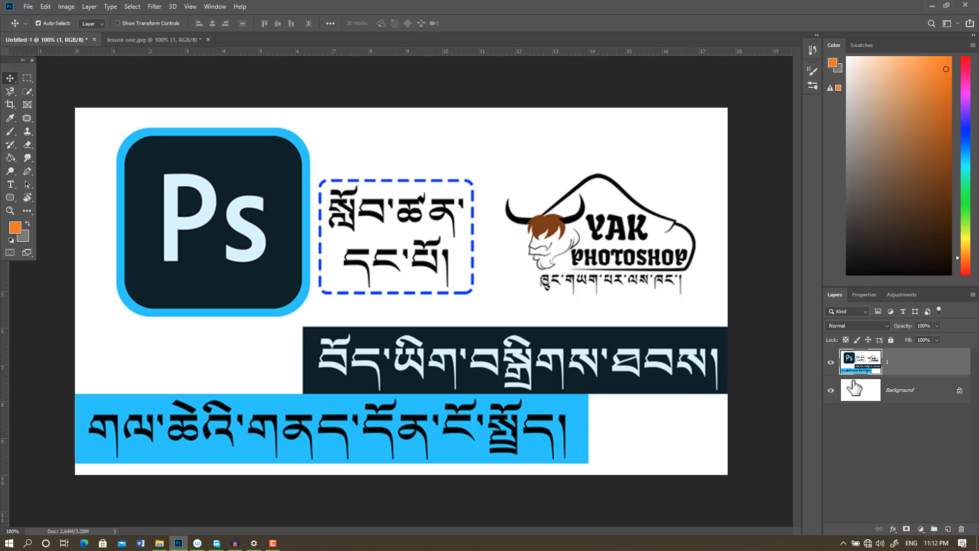
Place the oranges photo from the New folder pictures directory as a layer between the Background and layer 1.
click(903, 395)
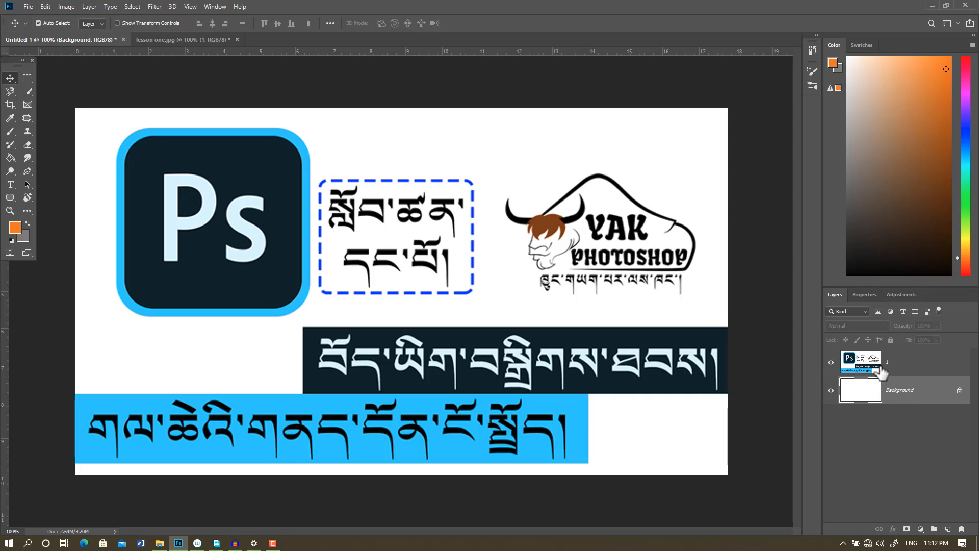
click(859, 358)
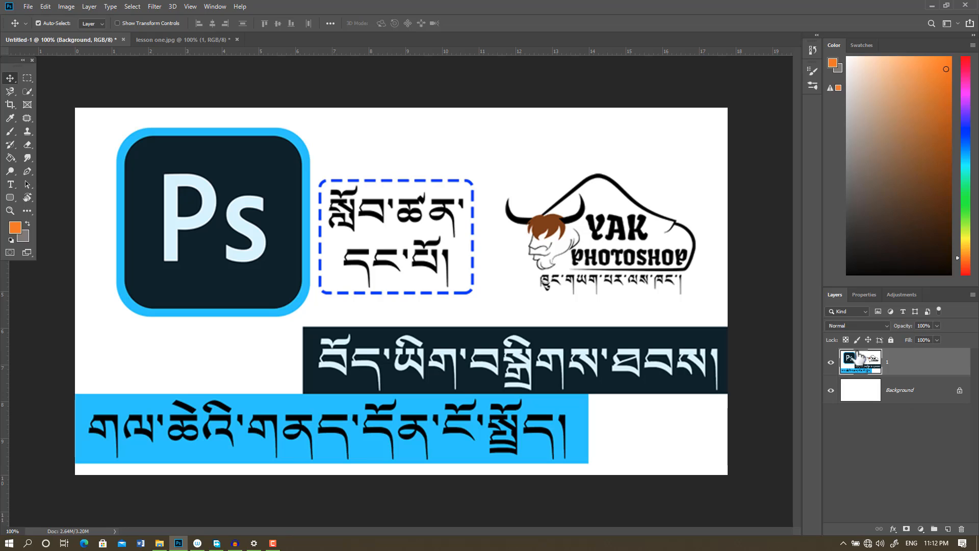
click(898, 397)
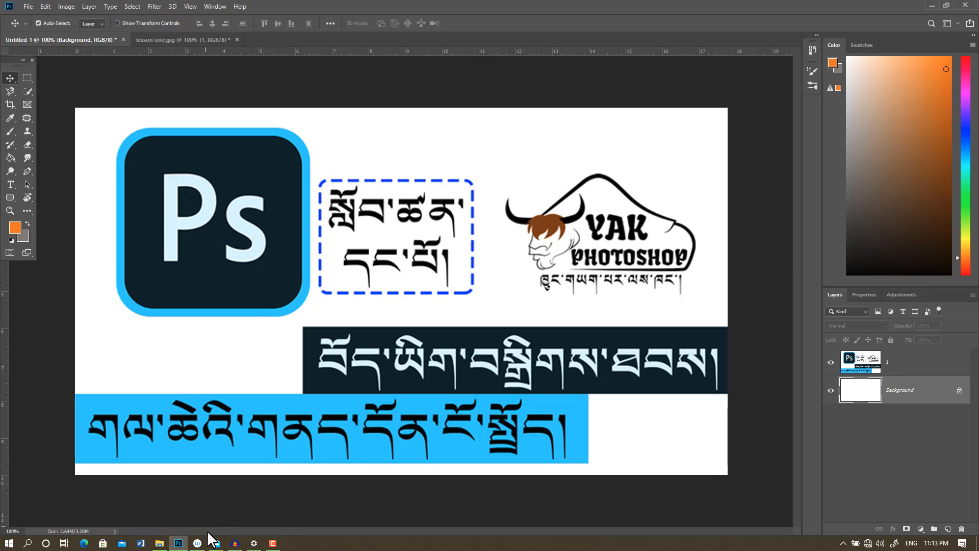
click(161, 544)
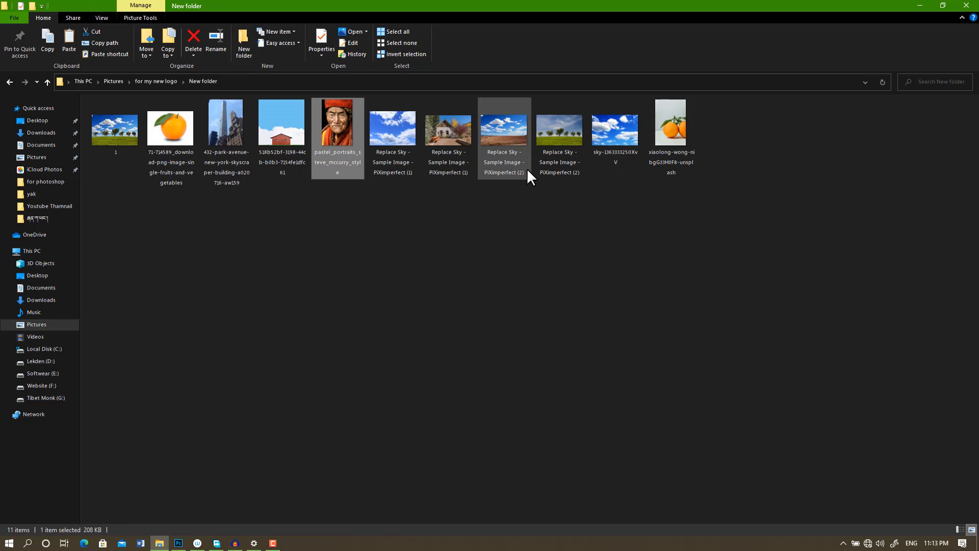
drag(643, 153, 225, 328)
drag(256, 299, 257, 299)
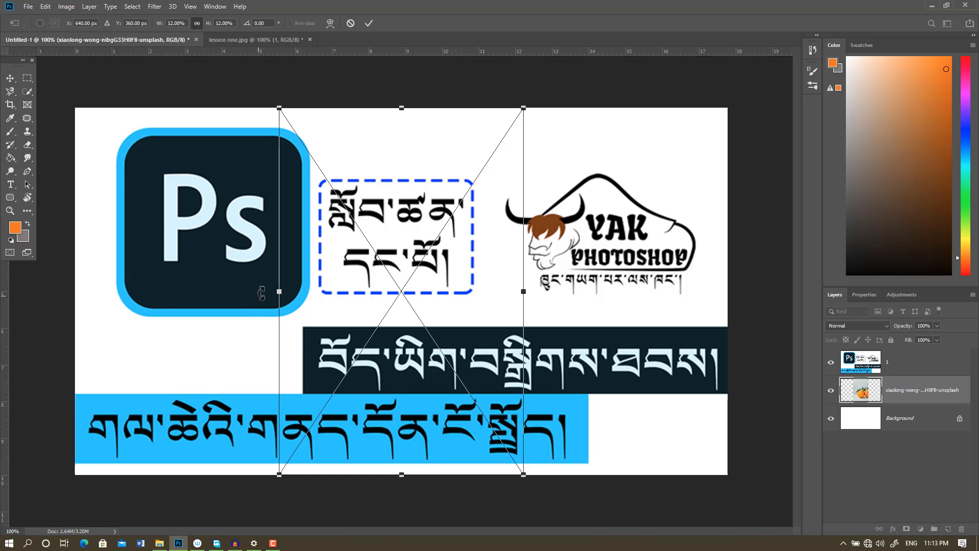
click(370, 21)
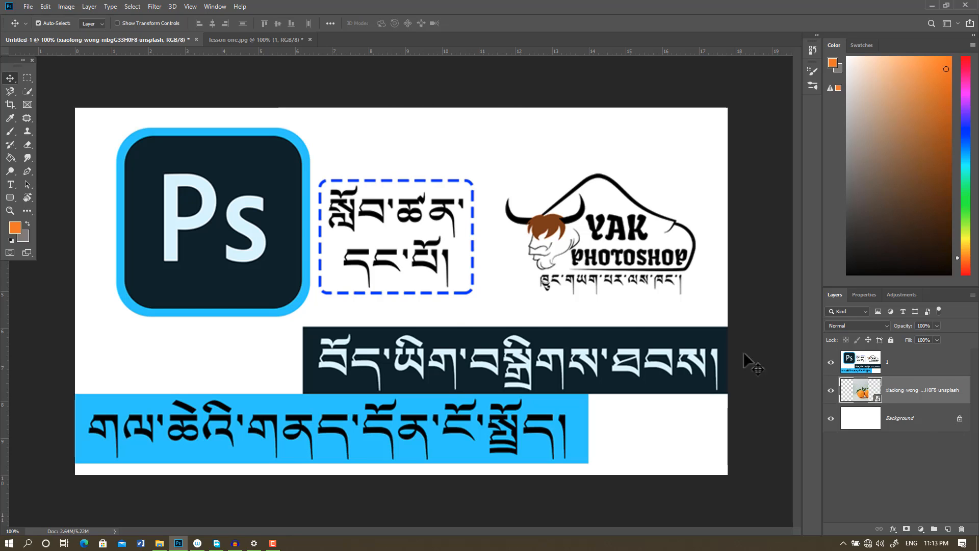
Lower the opacity of layer 1 to 45% and restore it to 100%.
click(857, 365)
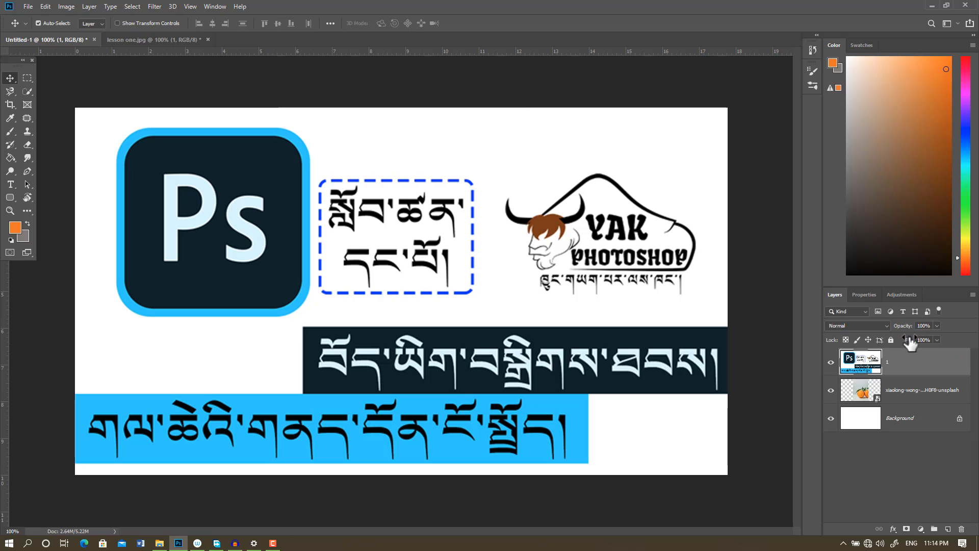
drag(907, 330, 878, 336)
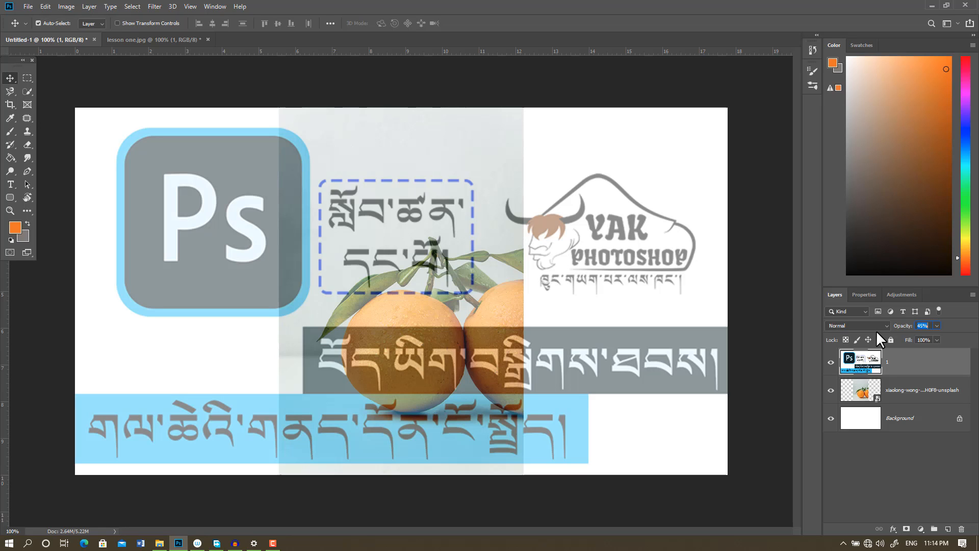
text(100)
key(Return)
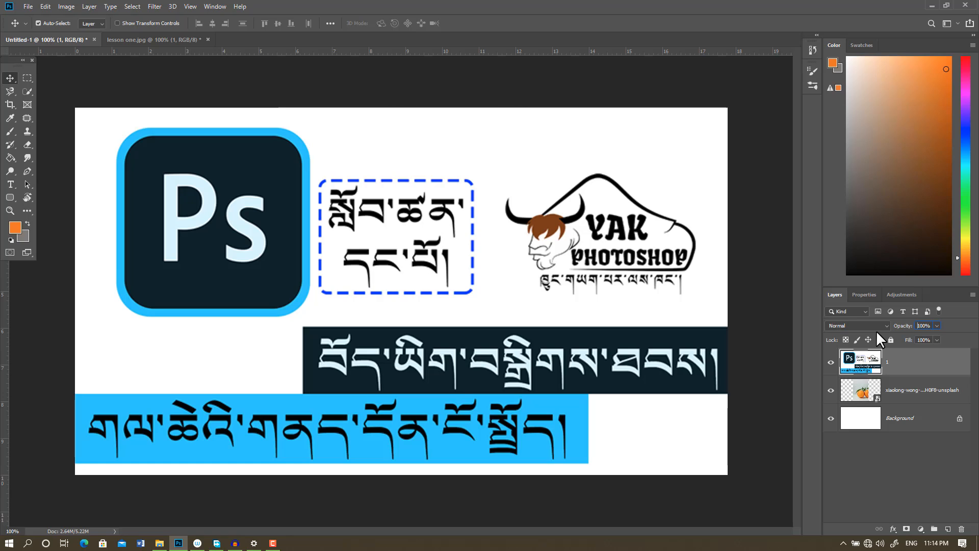
Scale layer 1 down to a little over a third of the canvas width and place it over the upper part of the oranges photo.
click(891, 400)
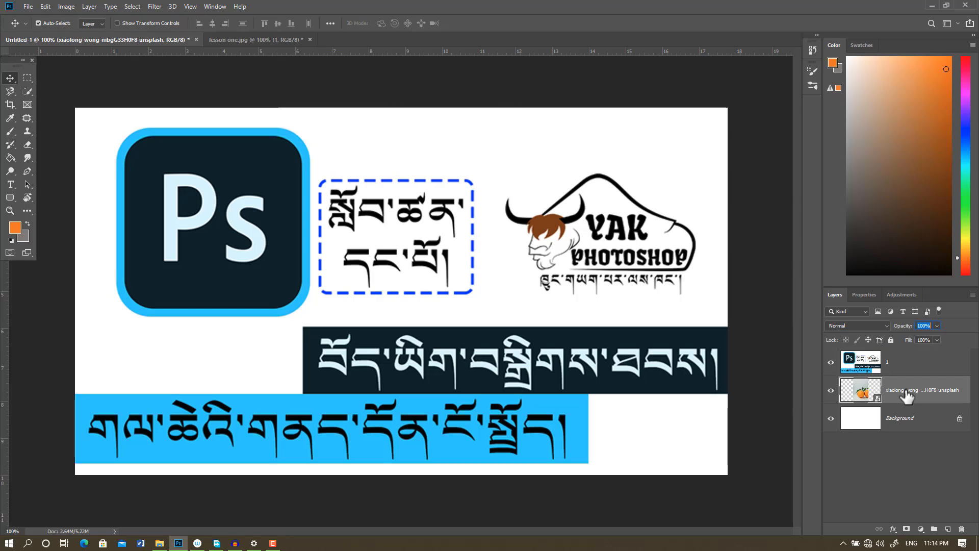
click(878, 365)
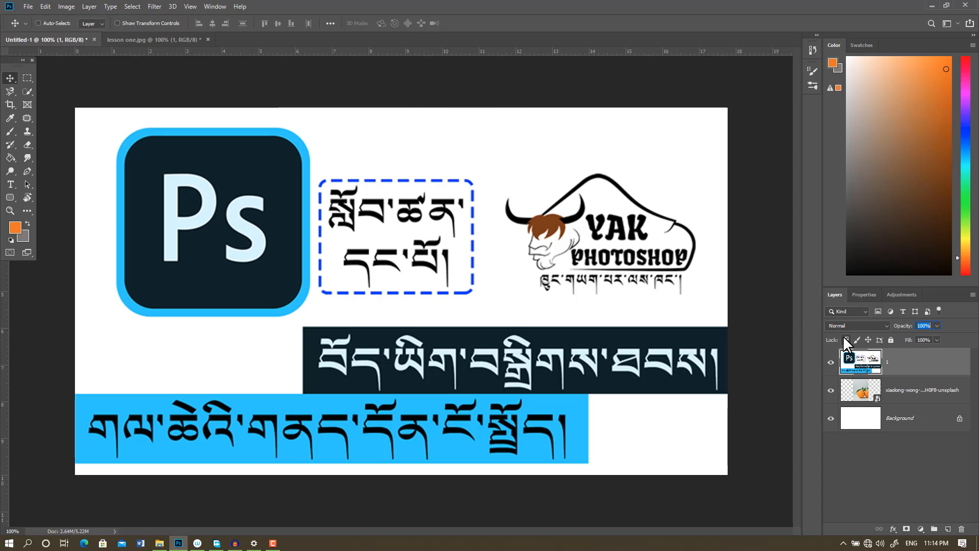
key(ctrl+t)
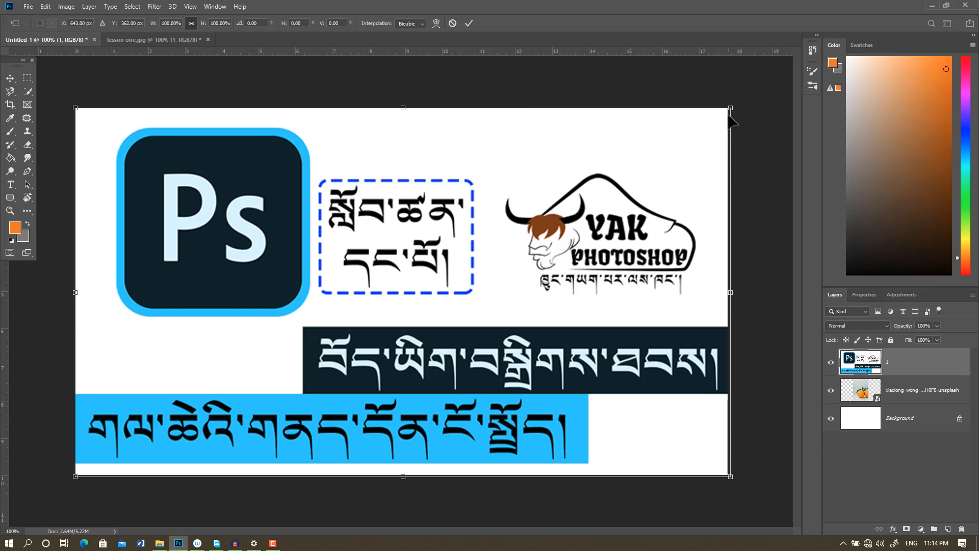
drag(729, 108, 409, 258)
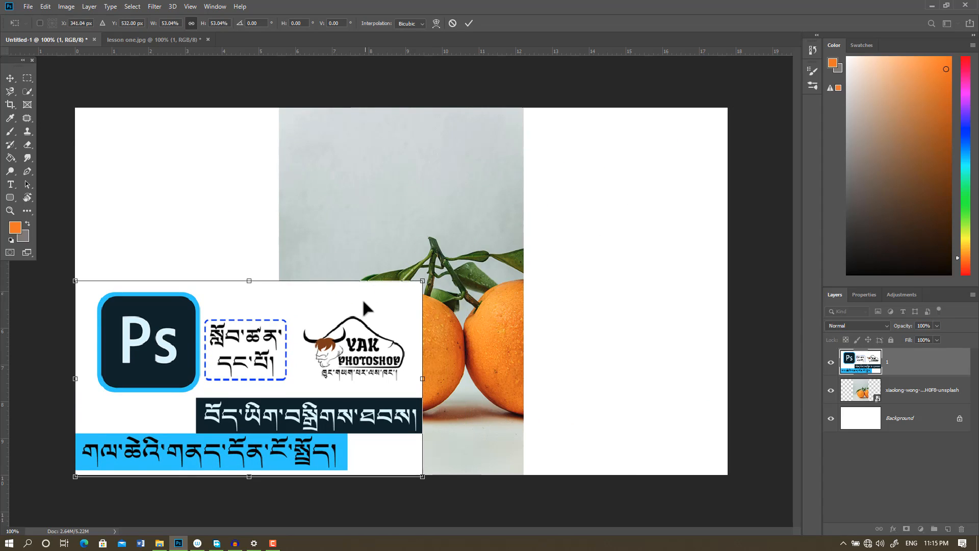
drag(361, 301, 434, 149)
key(Return)
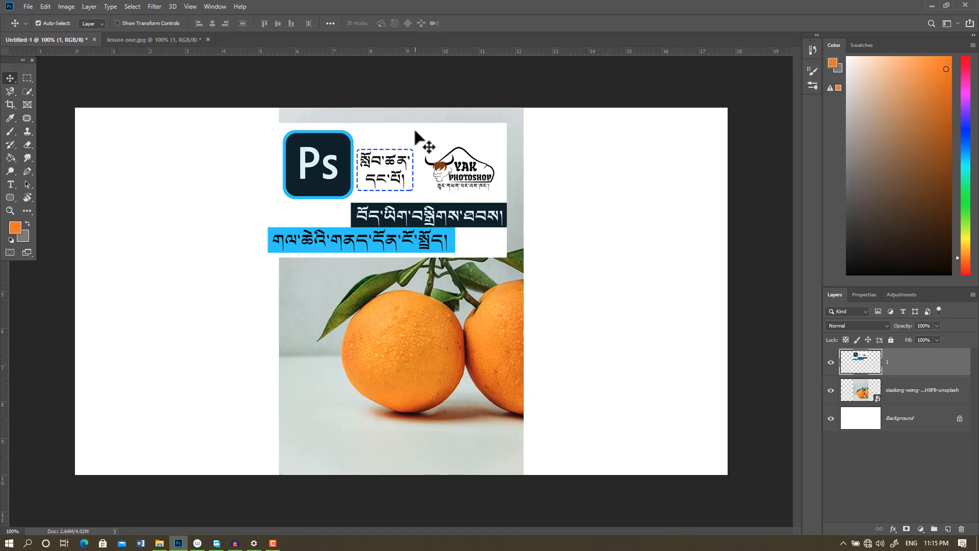
Reorder layer 1 beneath the oranges layer and shift its artwork leftward so it partly emerges from behind the photo.
drag(907, 368, 889, 395)
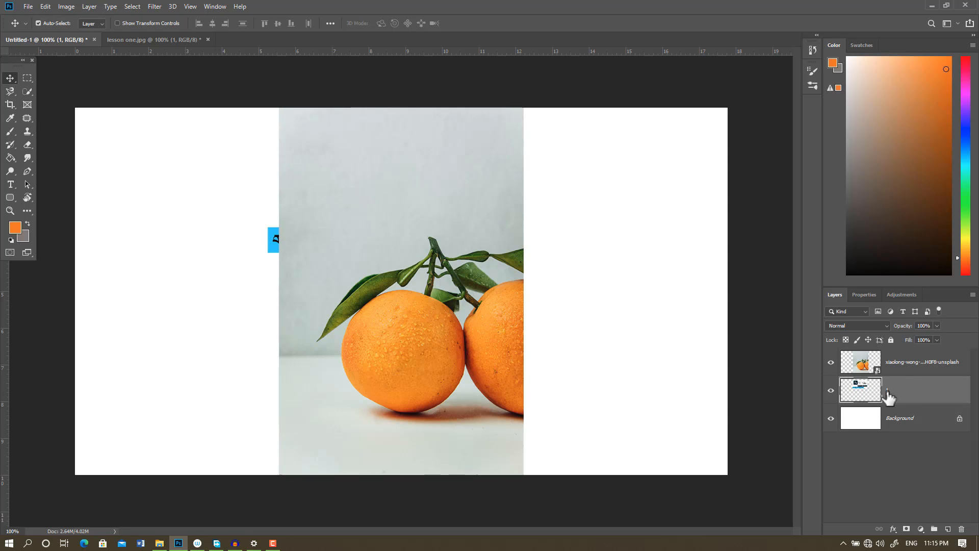
drag(276, 251, 194, 257)
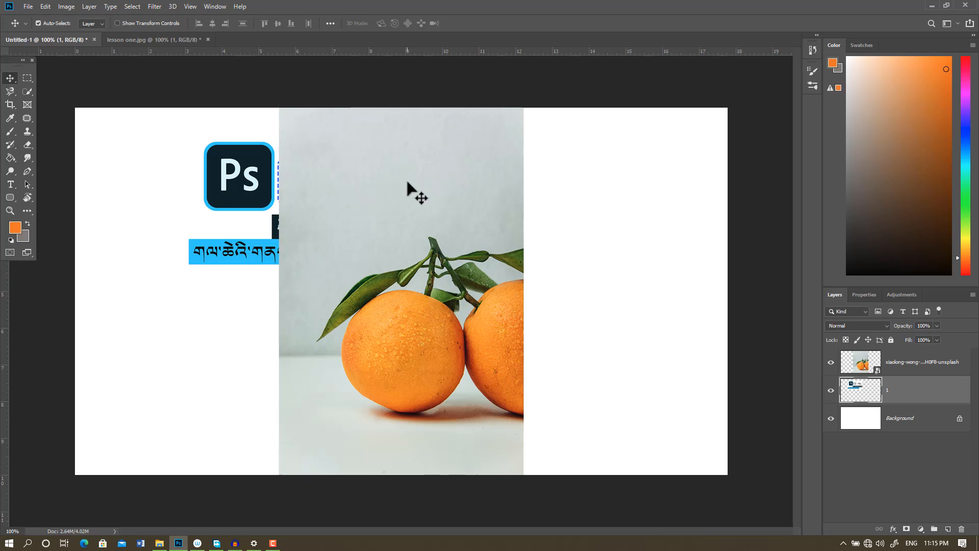
Rasterize the oranges smart object so that the Brush tool can paint on it.
click(905, 370)
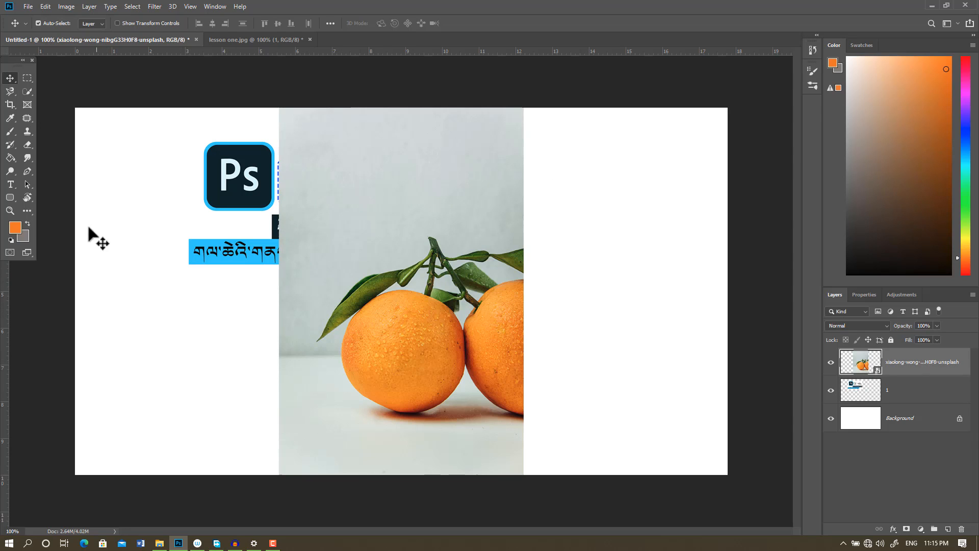
click(10, 131)
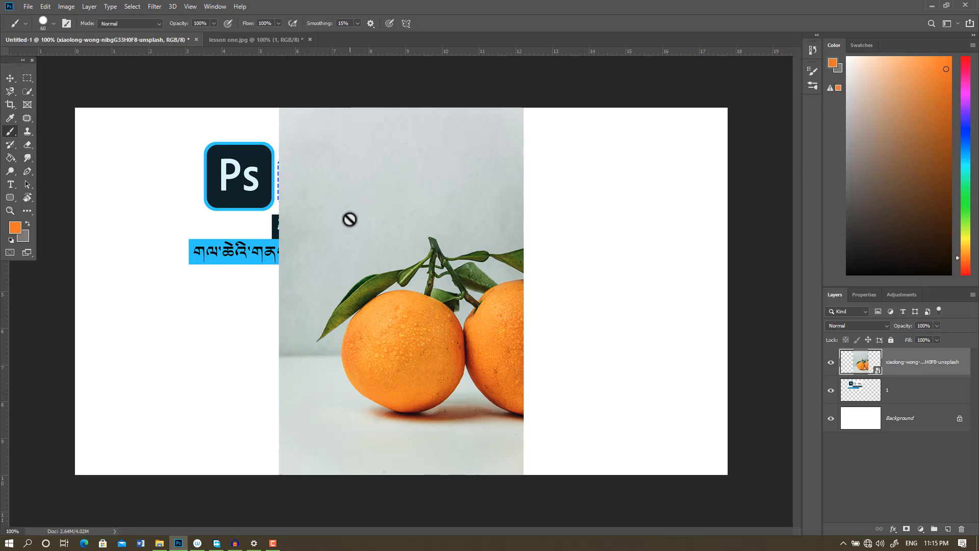
click(332, 216)
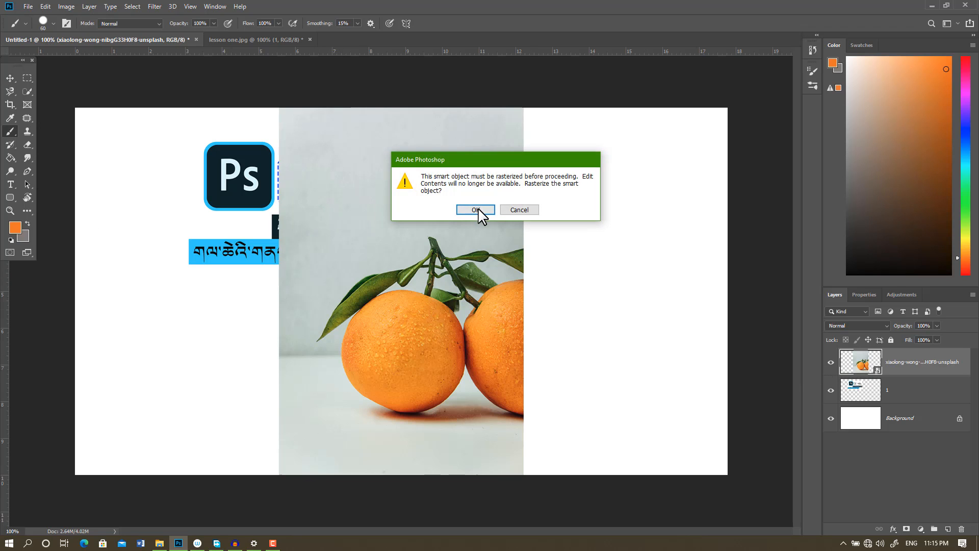
key(Return)
Paint a freehand orange stroke across the oranges photo, move the painted layer around, and undo both.
mouse_move(327, 196)
mouse_down()
mouse_move(410, 176)
mouse_move(417, 228)
mouse_move(491, 148)
mouse_move(529, 230)
mouse_move(456, 232)
mouse_move(490, 253)
mouse_move(222, 236)
mouse_move(221, 327)
mouse_move(342, 335)
mouse_move(438, 316)
mouse_move(485, 288)
mouse_up()
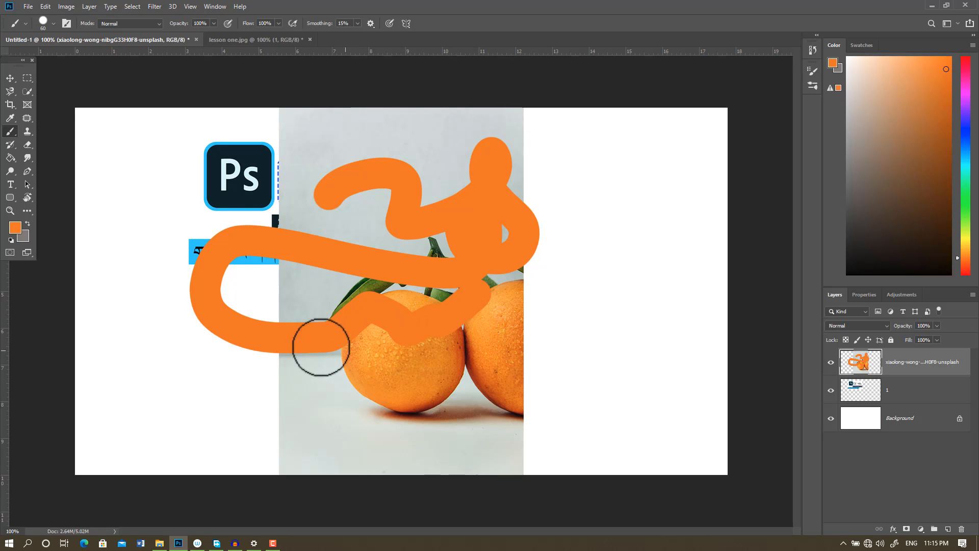
click(10, 78)
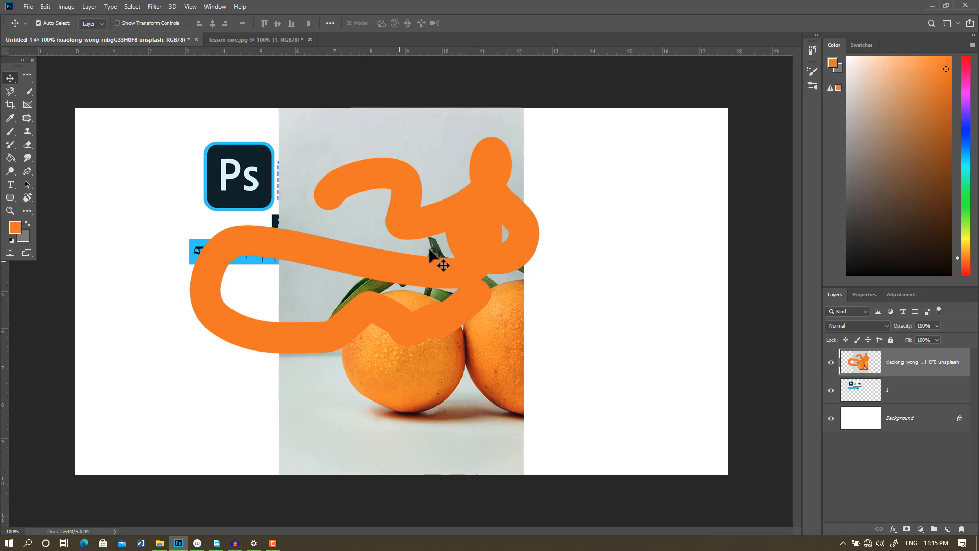
mouse_move(489, 222)
mouse_down()
mouse_move(533, 284)
mouse_move(589, 252)
mouse_move(570, 225)
mouse_up()
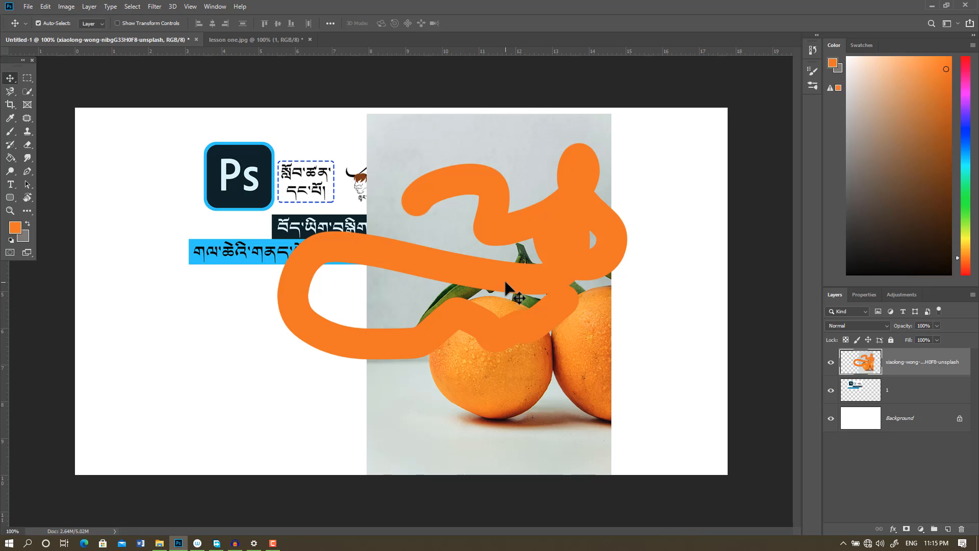
drag(501, 211, 471, 189)
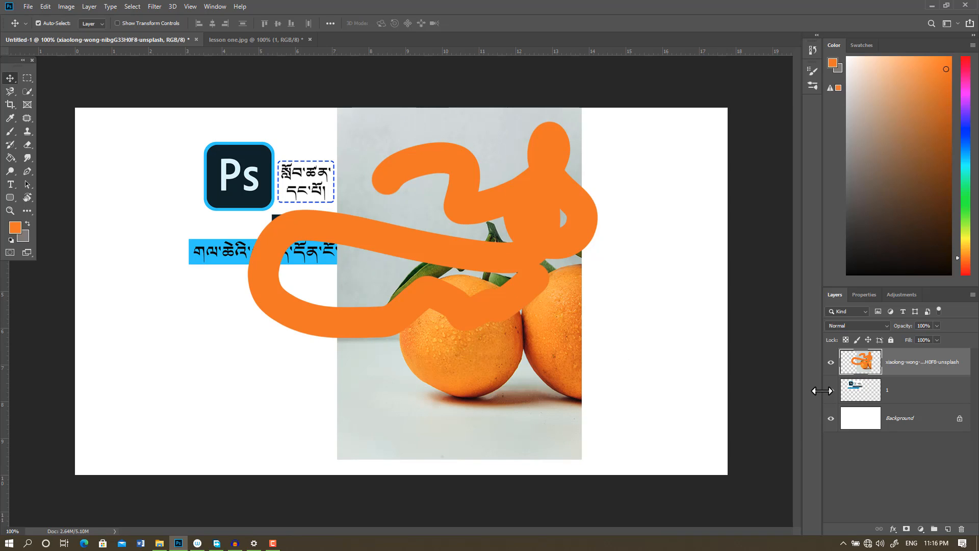
key(ctrl+z)
key(ctrl+z)
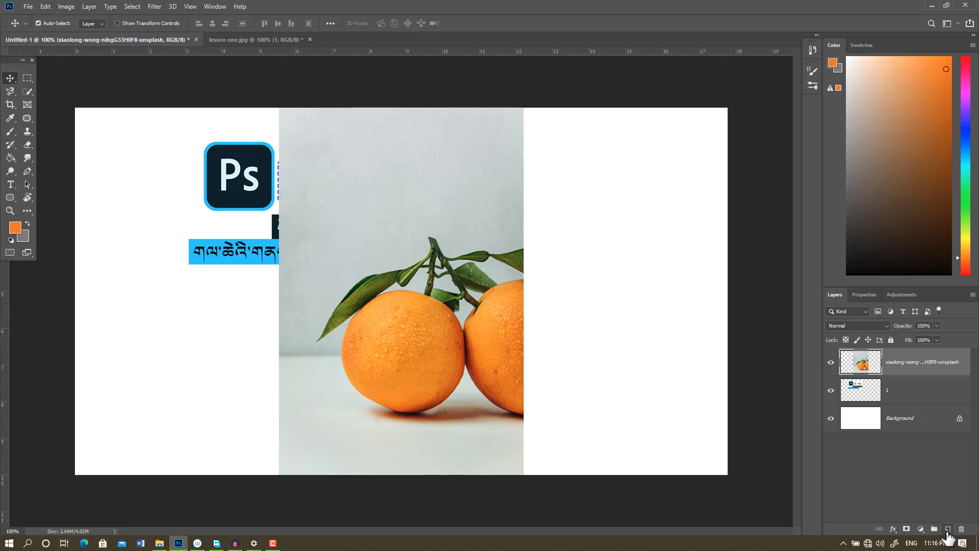
Add a new empty layer above the oranges layer.
click(948, 531)
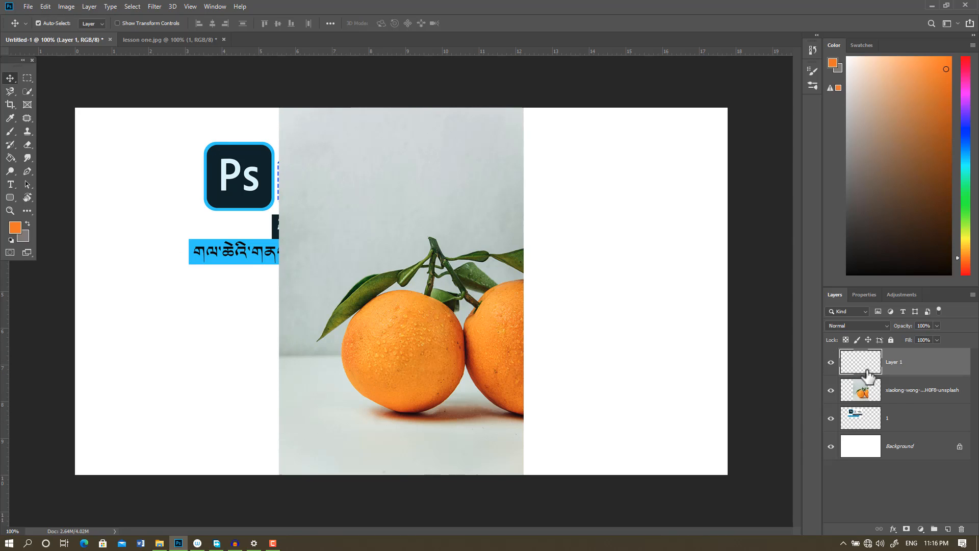
Paint a short orange brush stroke directly on the oranges layer and undo it.
click(895, 393)
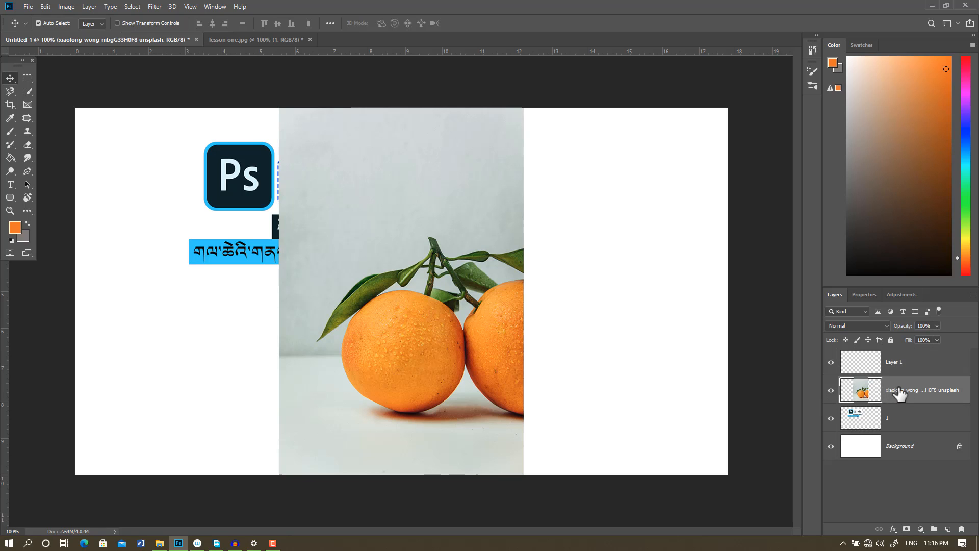
click(10, 132)
mouse_move(325, 231)
mouse_down()
mouse_move(350, 177)
mouse_move(491, 265)
mouse_move(466, 249)
mouse_up()
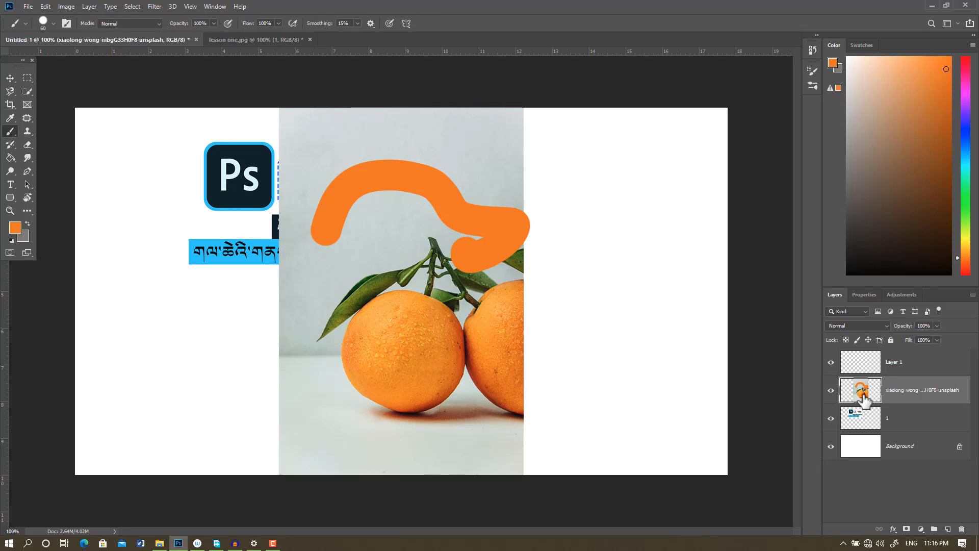
key(ctrl+z)
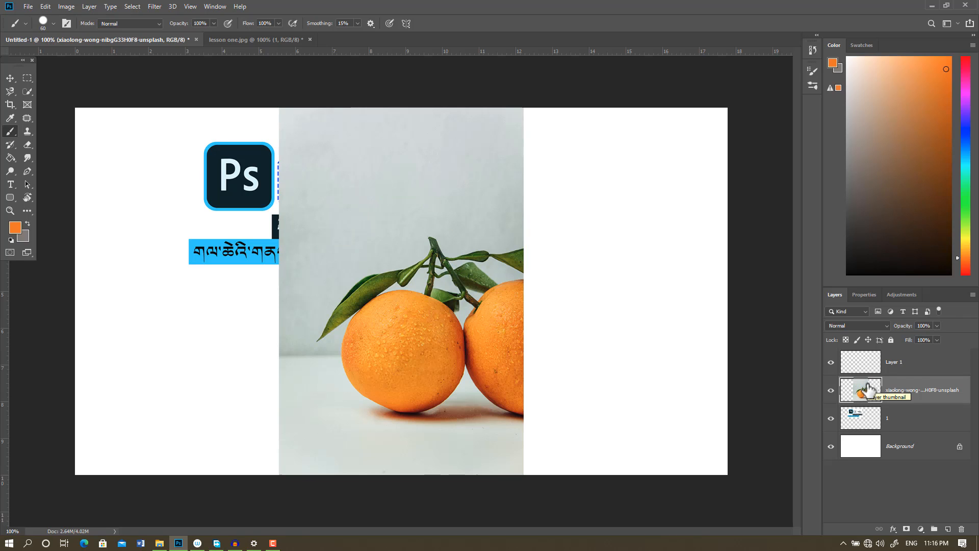
Paint looping freehand orange brush strokes over the oranges and the white area beside them on the empty Layer 1.
click(864, 366)
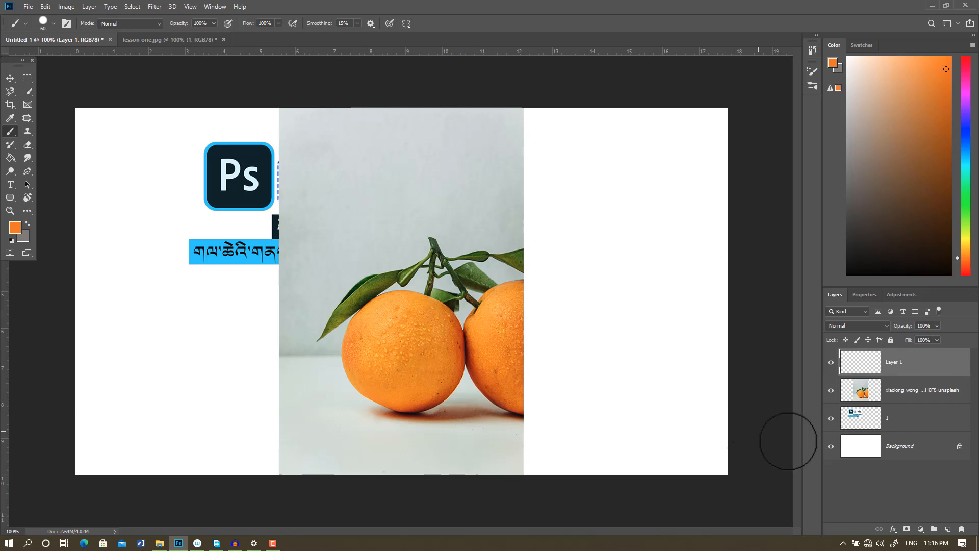
click(867, 423)
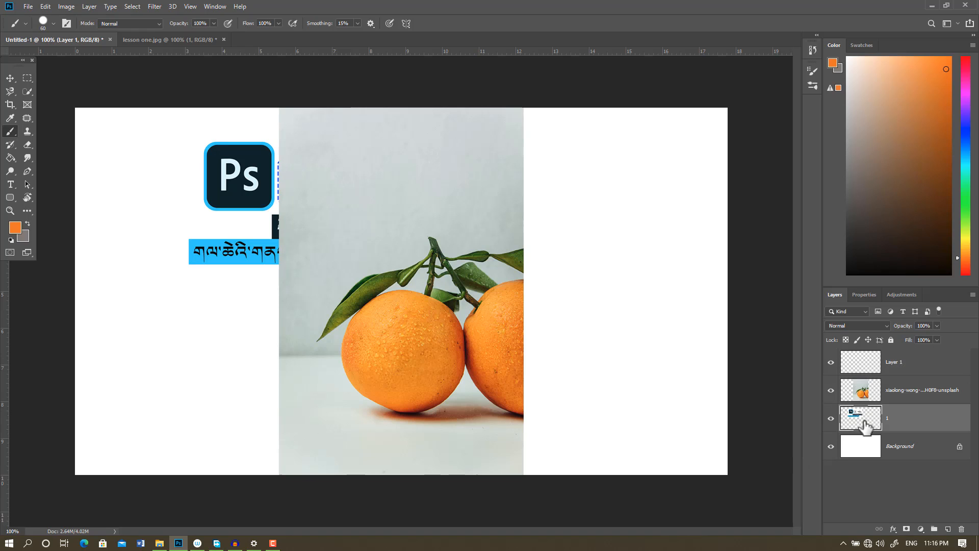
click(861, 395)
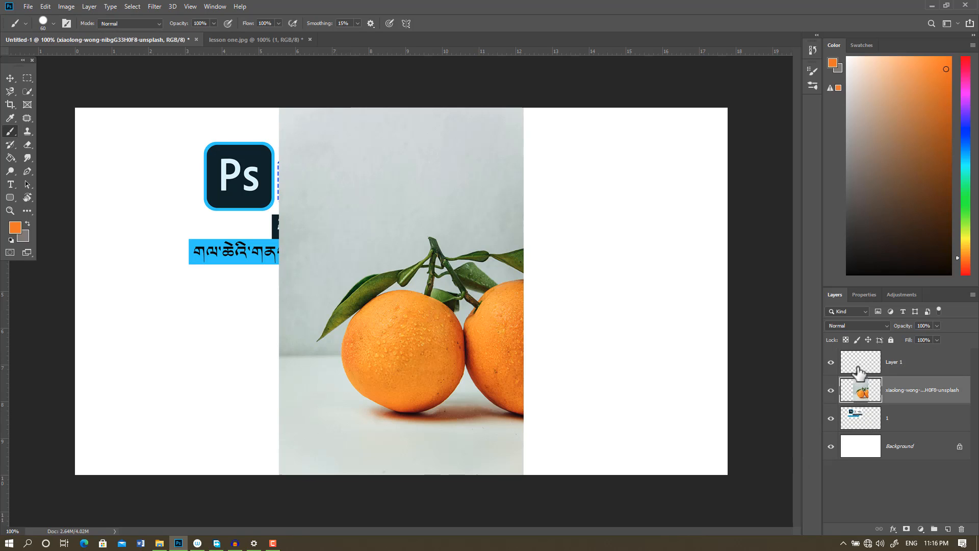
click(852, 368)
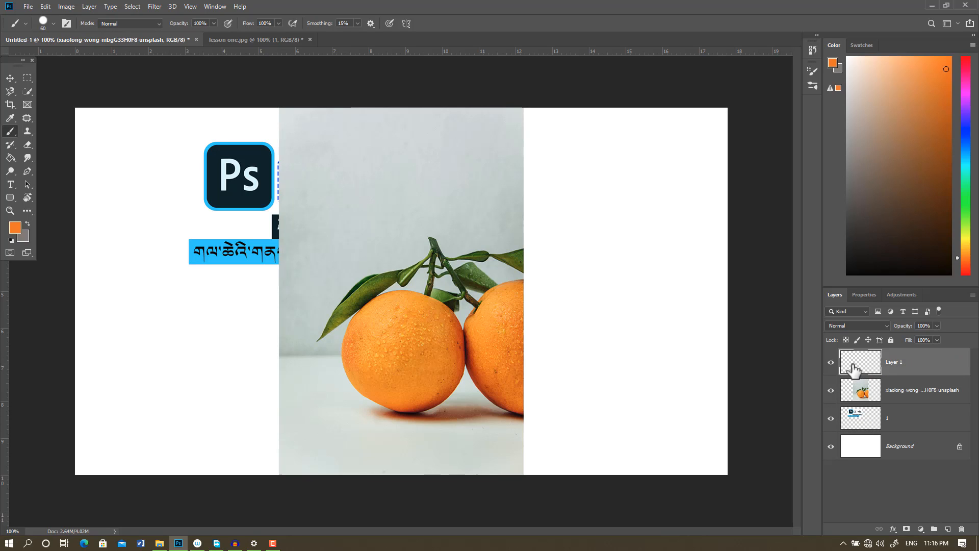
key(h)
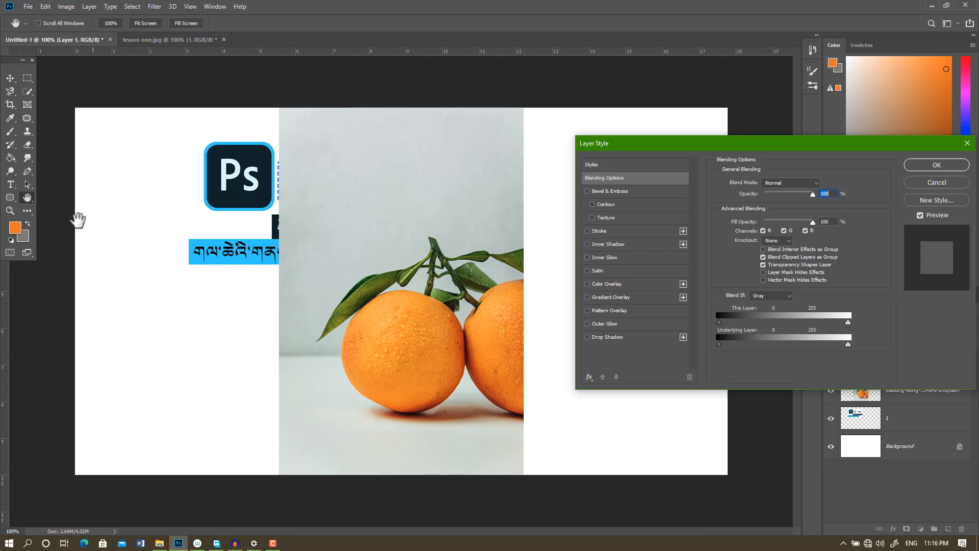
click(953, 182)
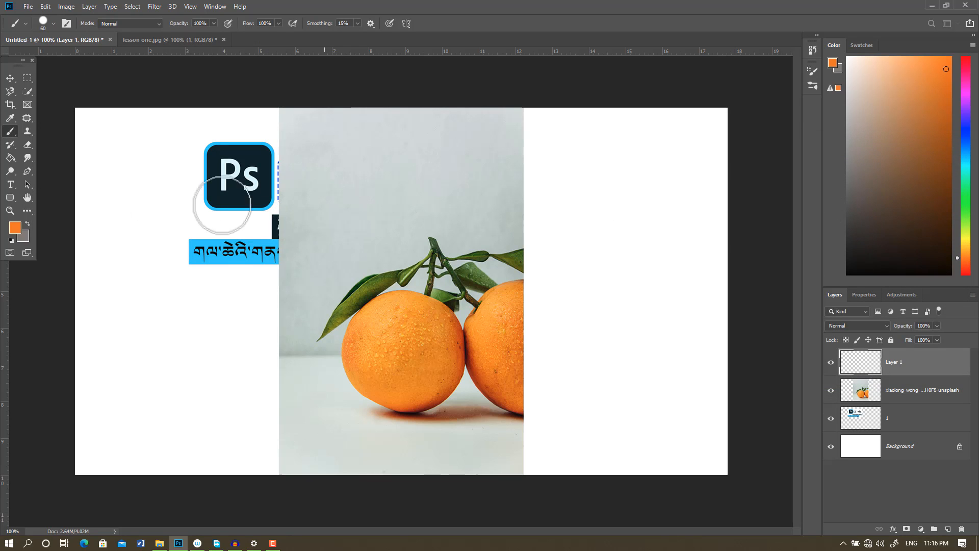
drag(366, 278, 371, 187)
mouse_move(428, 203)
mouse_down()
mouse_move(385, 209)
mouse_move(406, 431)
mouse_move(502, 397)
mouse_move(536, 413)
mouse_move(583, 299)
mouse_move(645, 323)
mouse_move(405, 237)
mouse_move(327, 315)
mouse_move(336, 360)
mouse_up()
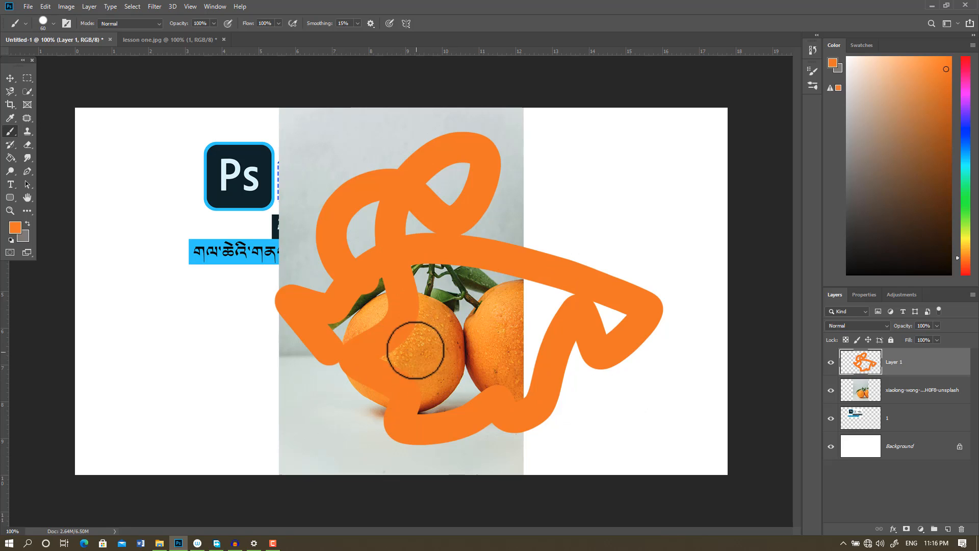
Move the painted Layer 1 strokes around, scale them to 28.70%, and place them on the grey area above the oranges.
click(10, 79)
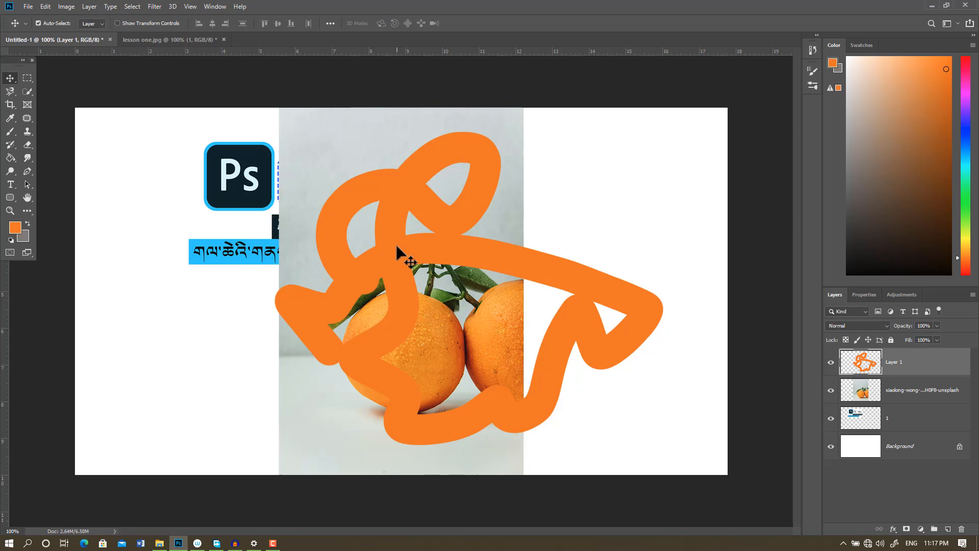
mouse_move(405, 261)
mouse_down()
mouse_move(378, 204)
mouse_move(349, 192)
mouse_move(249, 285)
mouse_move(284, 304)
mouse_move(607, 341)
mouse_move(643, 275)
mouse_up()
drag(464, 248, 412, 248)
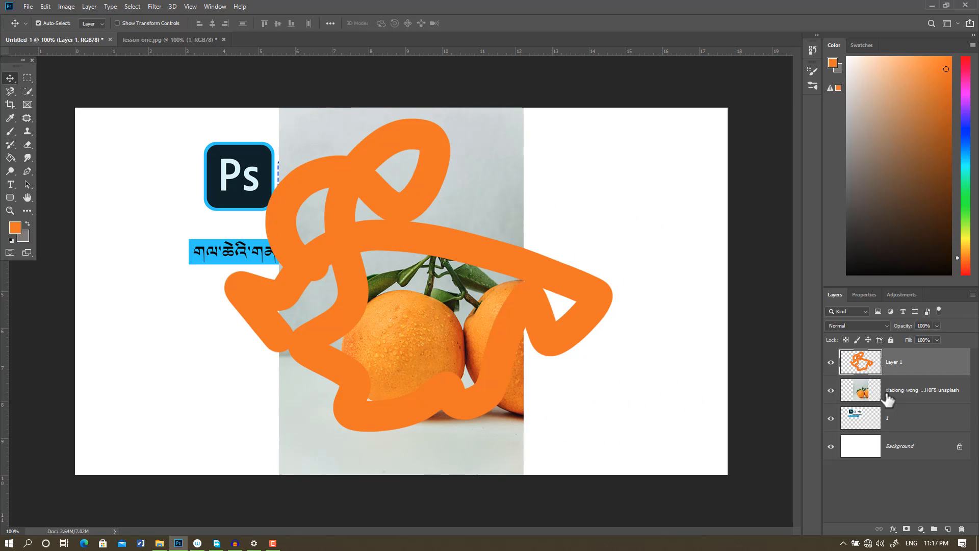
key(ctrl+t)
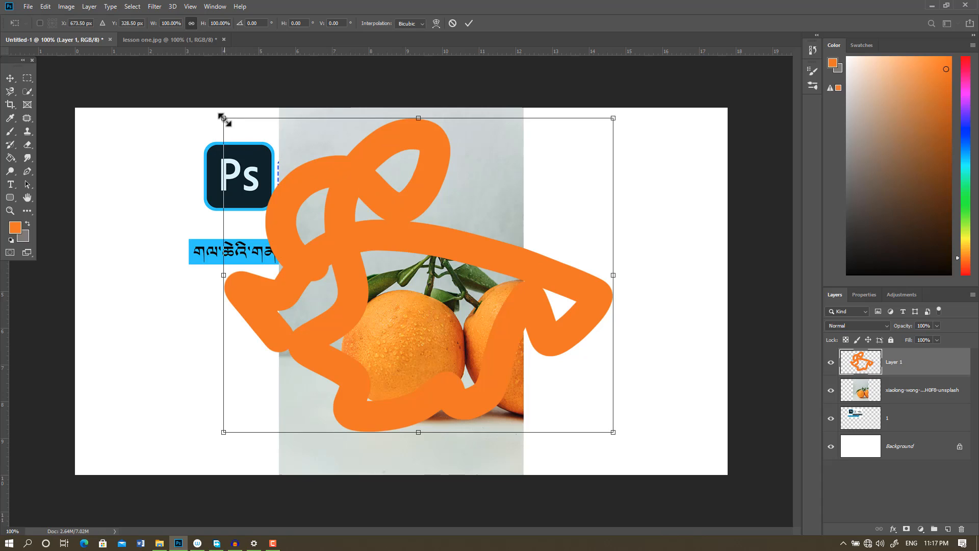
drag(223, 117, 501, 341)
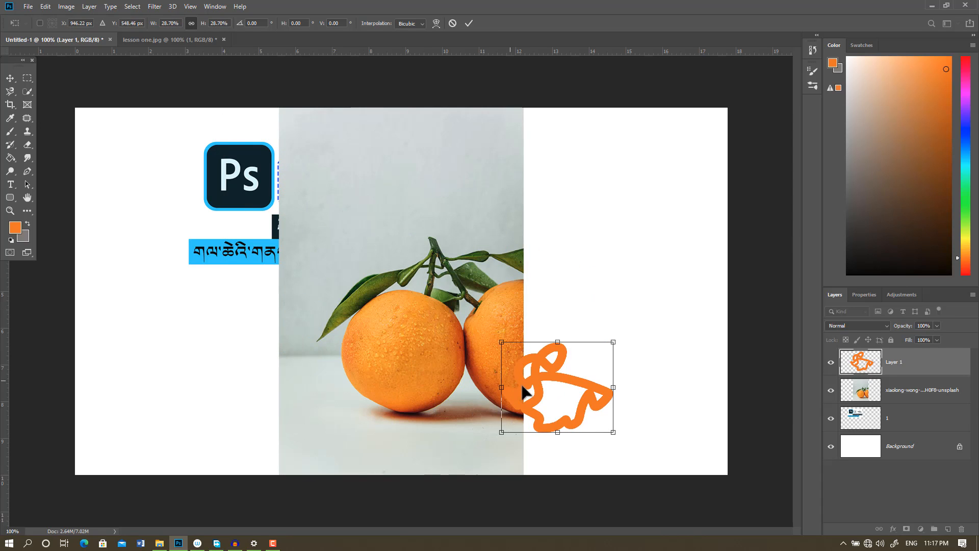
drag(532, 384, 356, 160)
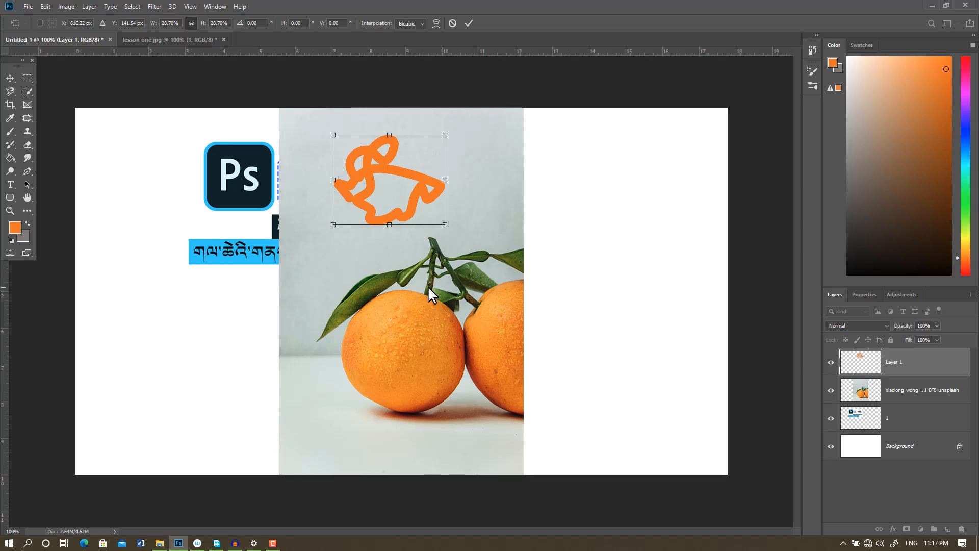
Add the text "dfgfgfg" as a new text layer over the leaves in the oranges photo.
click(10, 184)
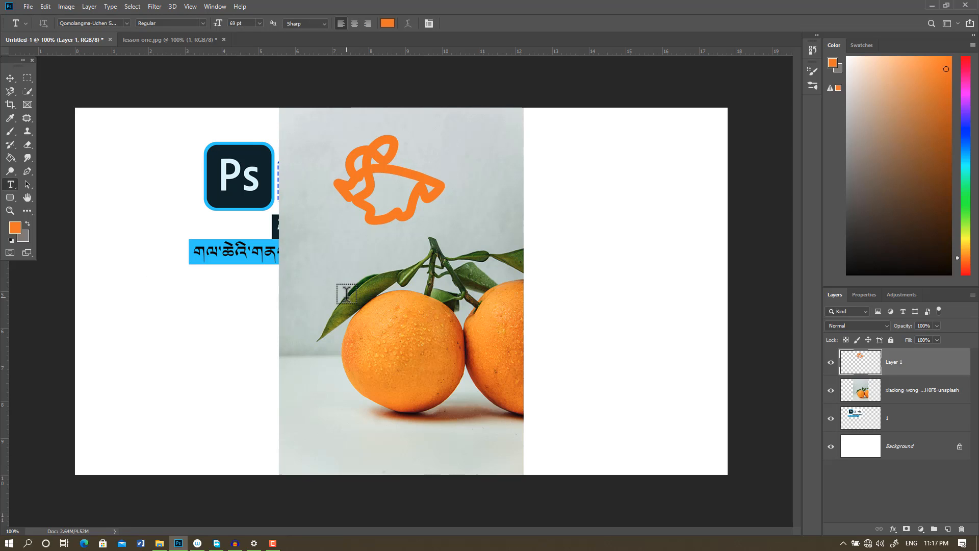
click(346, 295)
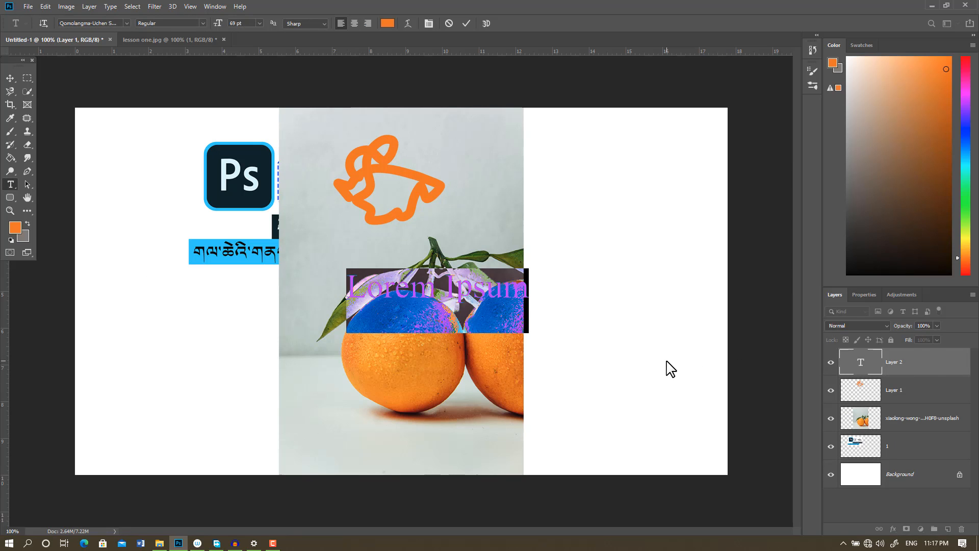
text(dfgfgfg)
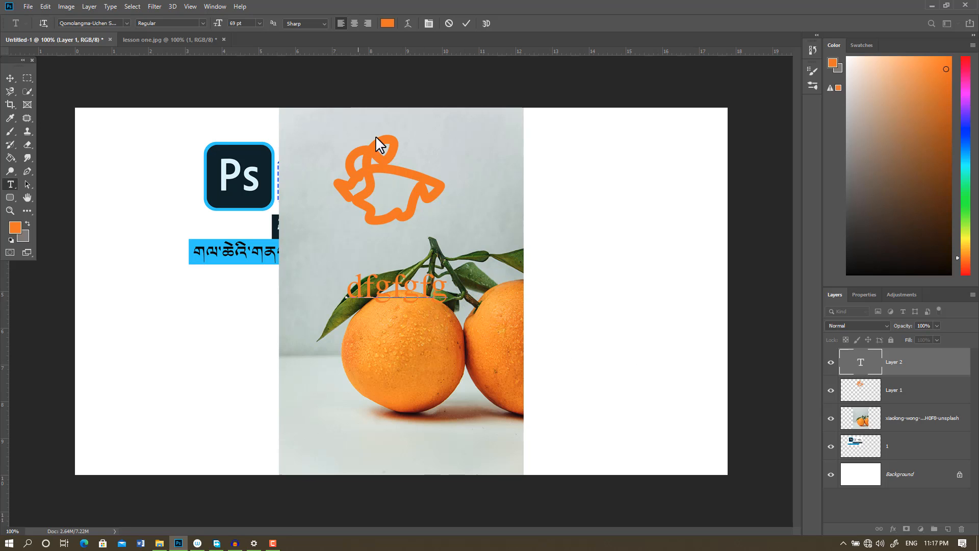
click(471, 22)
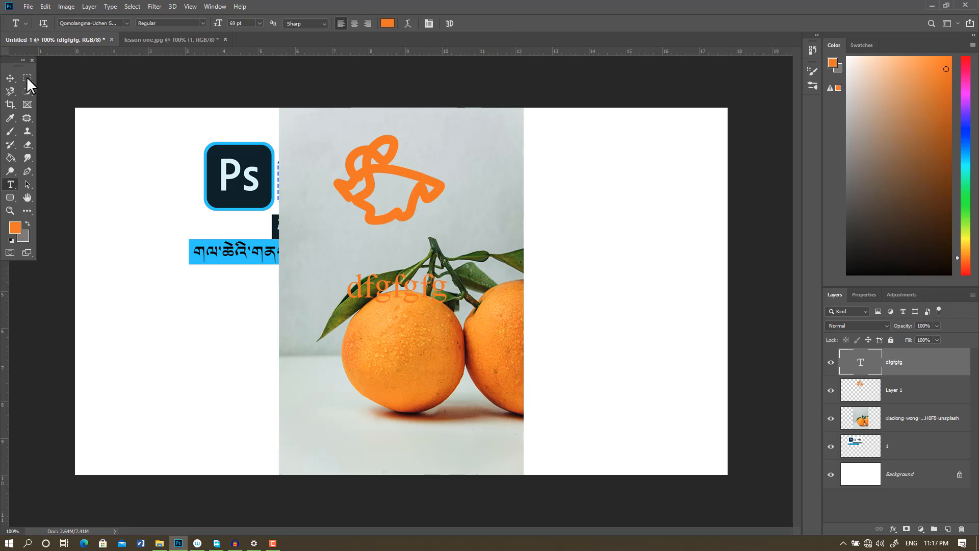
Move the dfgfgfg text down onto the front orange and delete the text layer.
click(9, 77)
drag(386, 295, 391, 347)
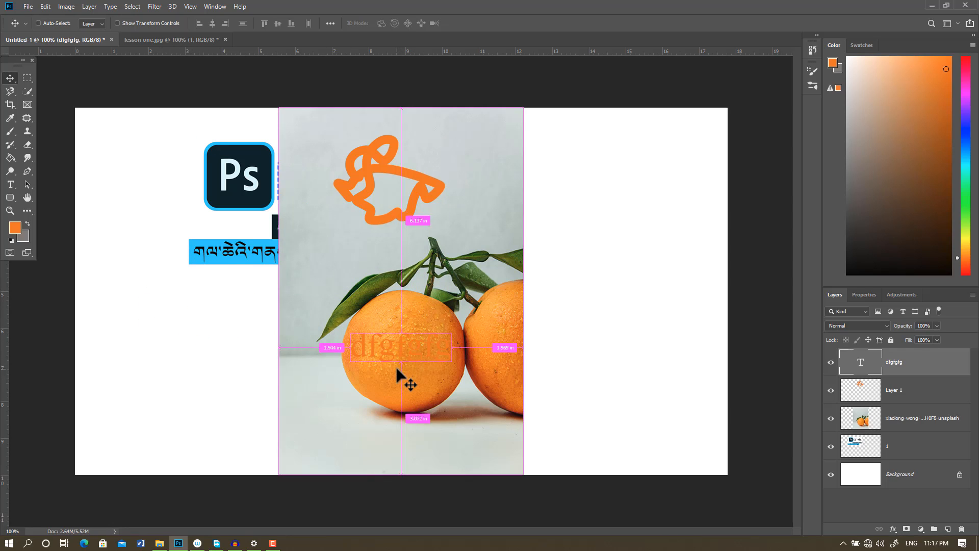
key(Delete)
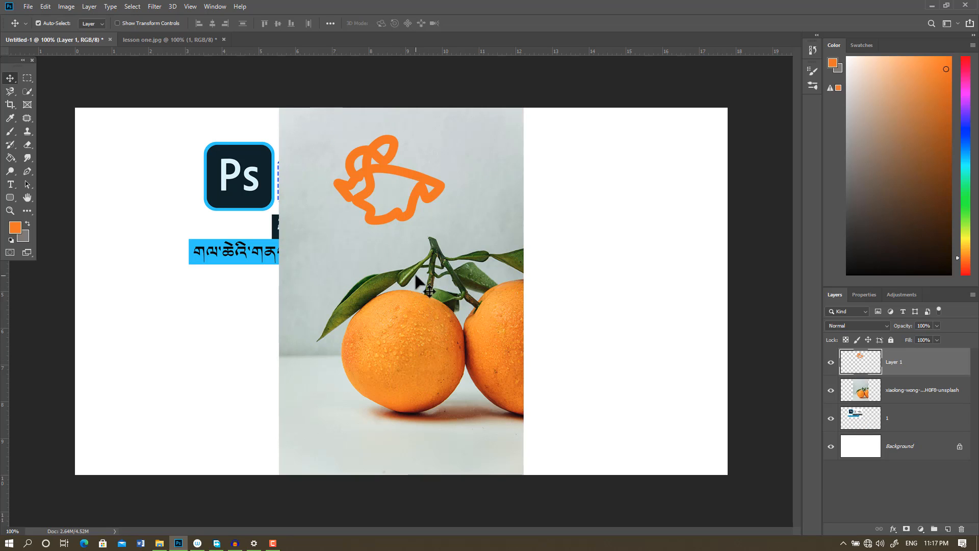
Paint freehand orange brush strokes on layer 1 (the logo layer), in the white area left of the oranges photo.
click(908, 402)
click(906, 430)
click(897, 400)
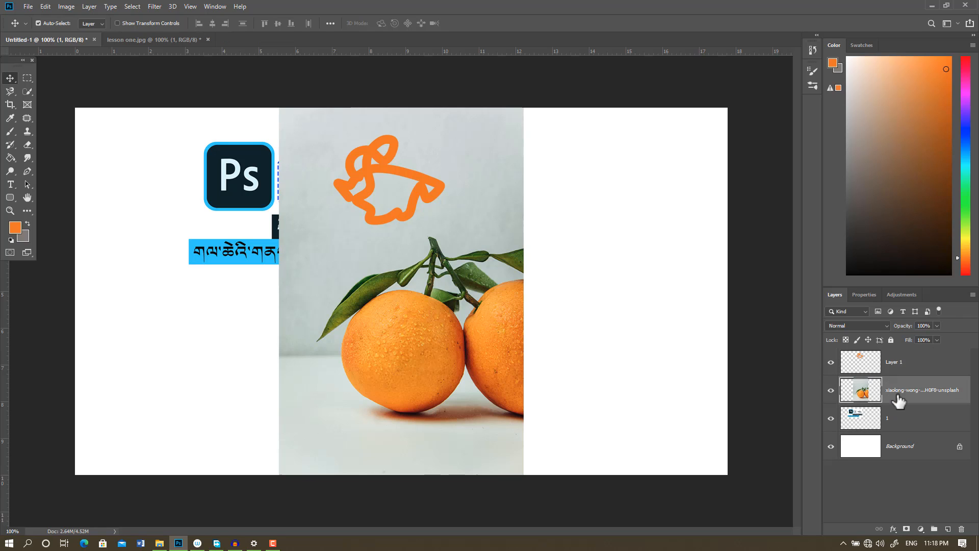
click(866, 421)
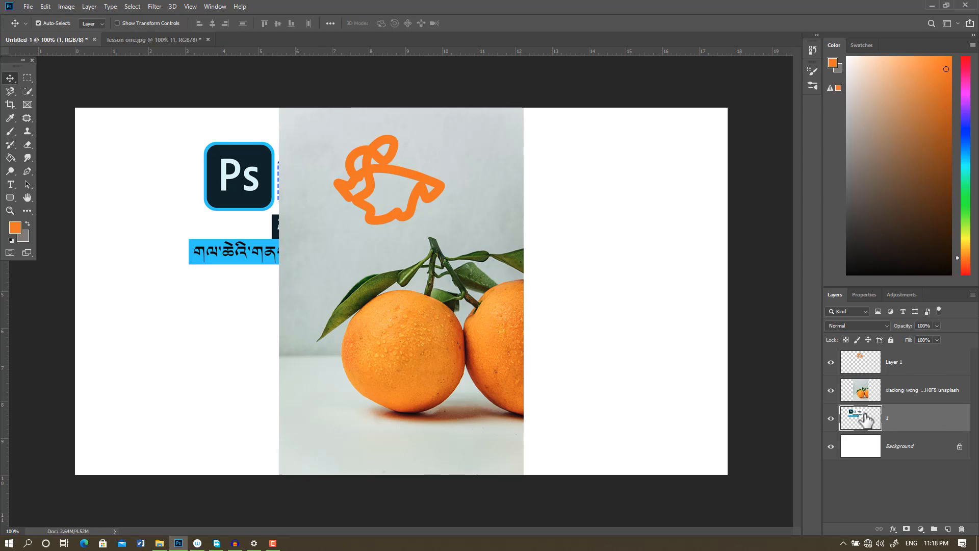
click(10, 131)
drag(119, 281, 160, 248)
mouse_move(192, 315)
mouse_down()
mouse_move(214, 332)
mouse_move(145, 384)
mouse_move(150, 427)
mouse_move(142, 426)
mouse_move(170, 408)
mouse_up()
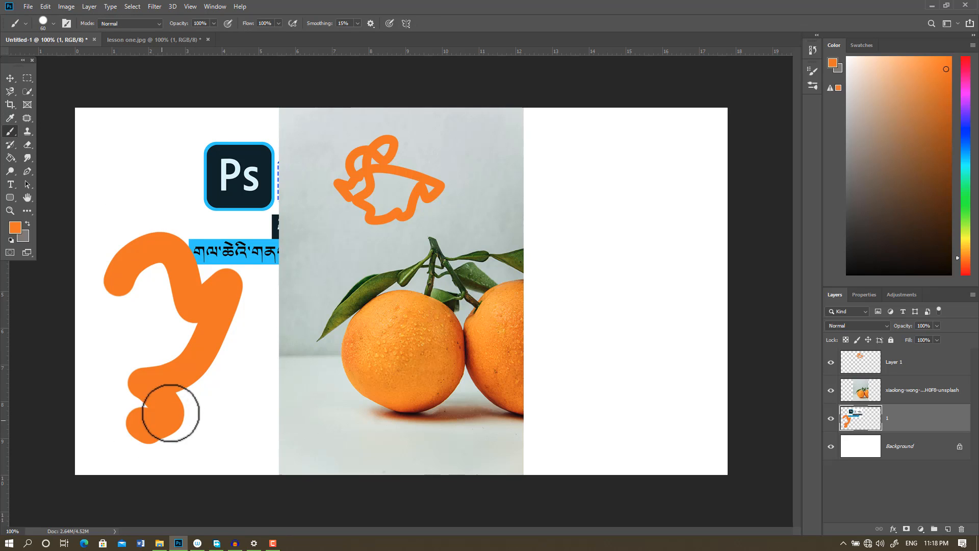
Move layer 1 above the oranges layer in the stacking order and shift its artwork over the photo.
click(9, 78)
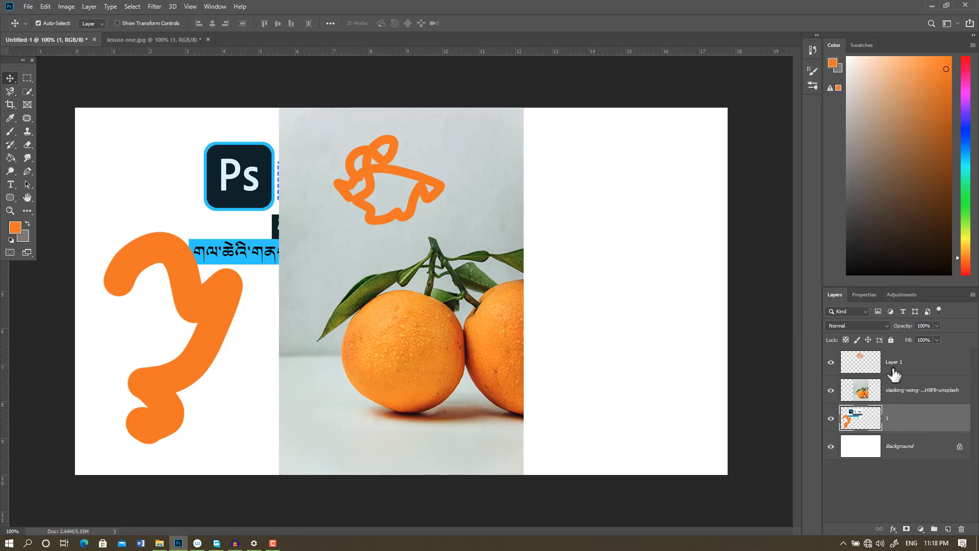
double_click(910, 414)
key(Escape)
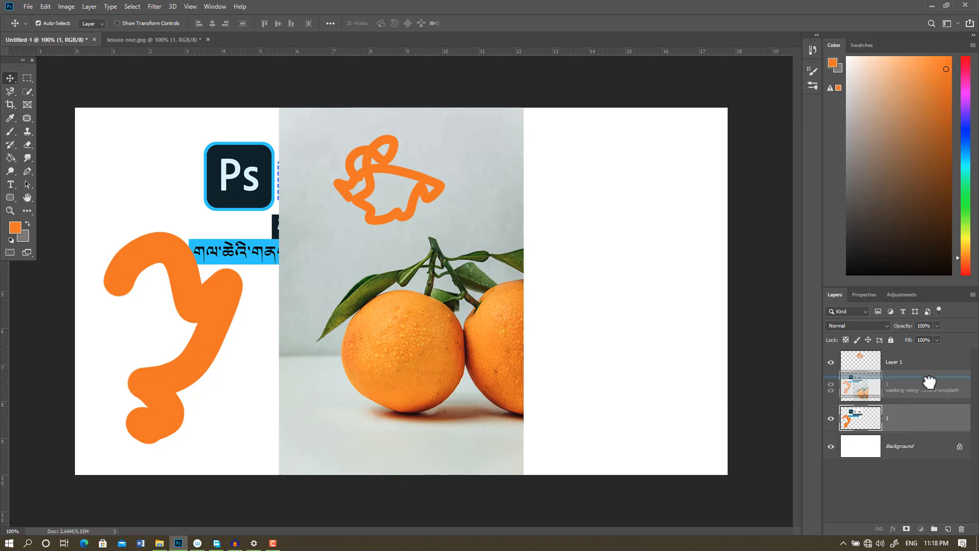
drag(913, 417, 929, 389)
mouse_move(210, 310)
mouse_down()
mouse_move(270, 319)
mouse_move(382, 270)
mouse_move(443, 370)
mouse_move(514, 349)
mouse_move(458, 358)
mouse_move(447, 377)
mouse_move(270, 312)
mouse_move(270, 359)
mouse_move(351, 357)
mouse_move(415, 292)
mouse_move(429, 332)
mouse_up()
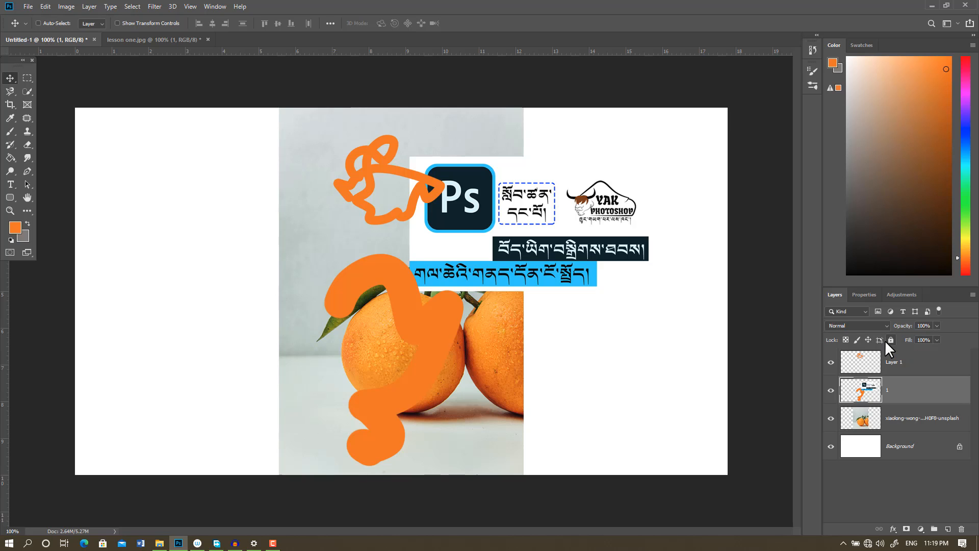
Undo the layer 1 move, reordering and brush strokes, back to the empty Layer 1.
key(ctrl+z)
key(ctrl+z)
key(ctrl+z)
key(ctrl+z)
key(ctrl+z)
key(ctrl+z)
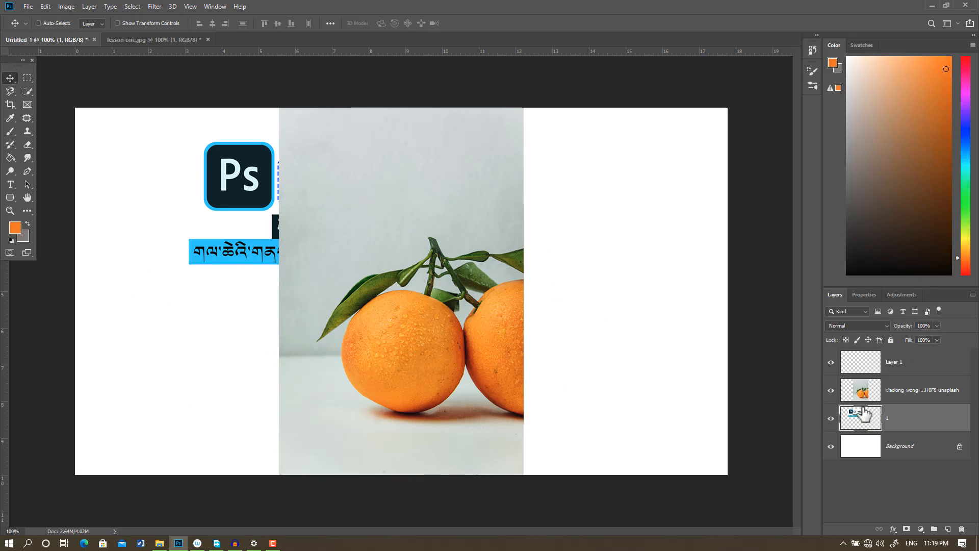
Delete the logo layer named 1 and the empty Layer 1.
click(831, 447)
click(830, 449)
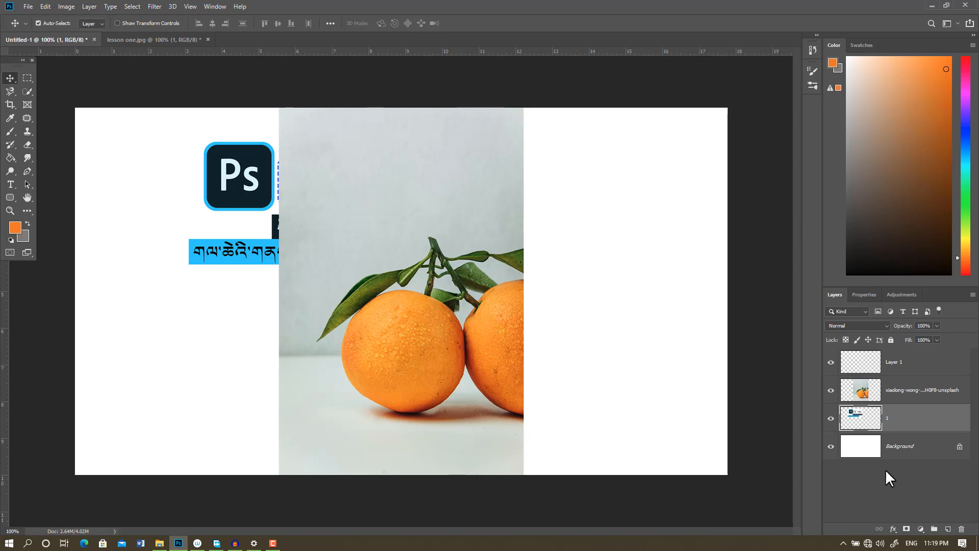
click(962, 529)
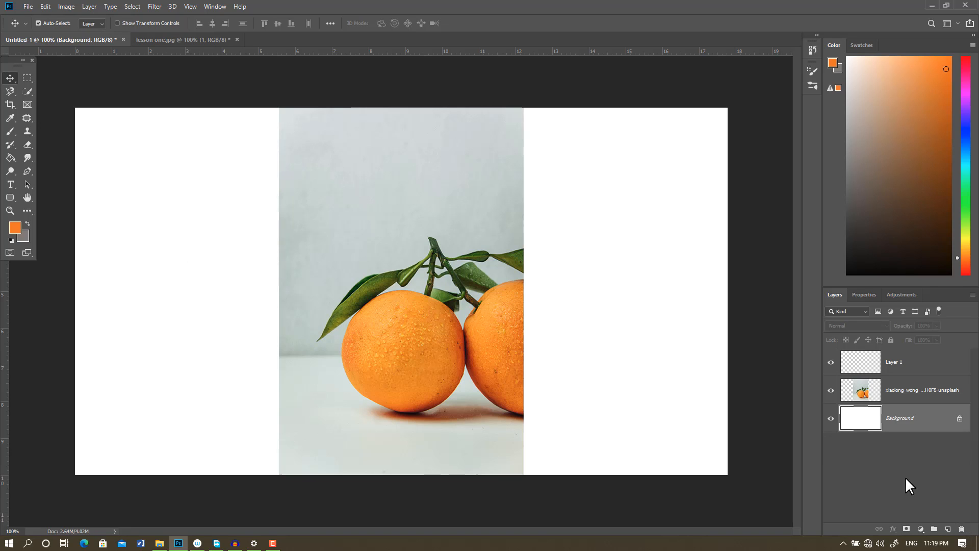
click(862, 361)
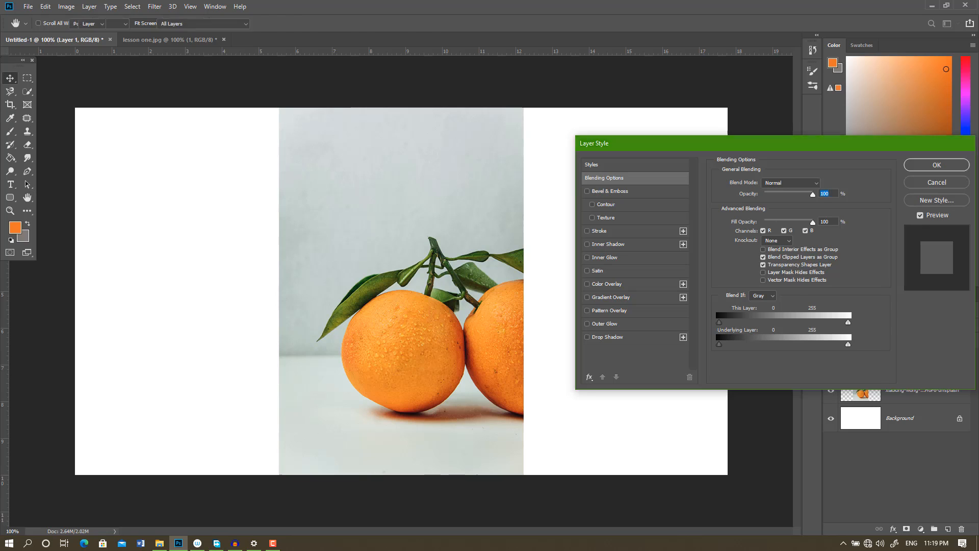
click(966, 143)
click(961, 529)
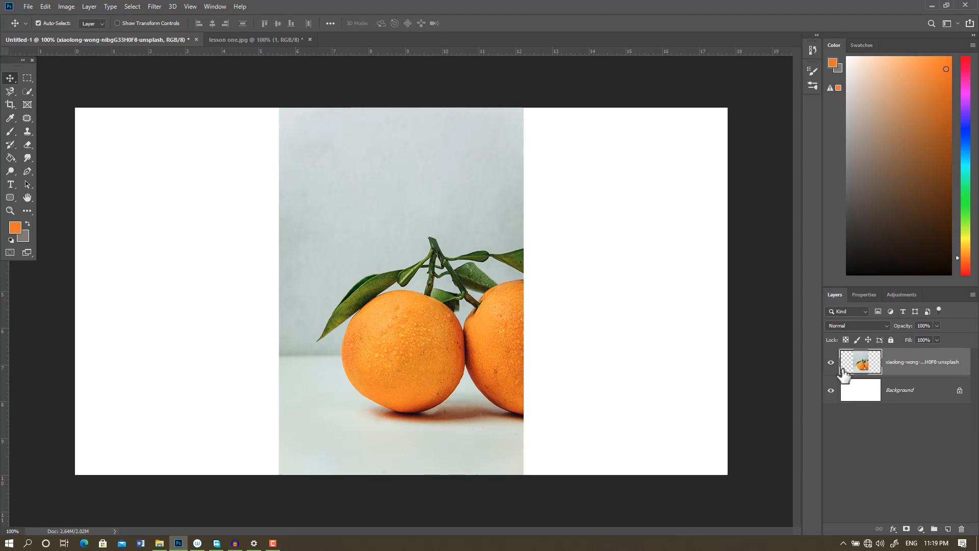
Lock the transparent pixels of the oranges layer and hide the Background layer.
click(845, 339)
click(830, 390)
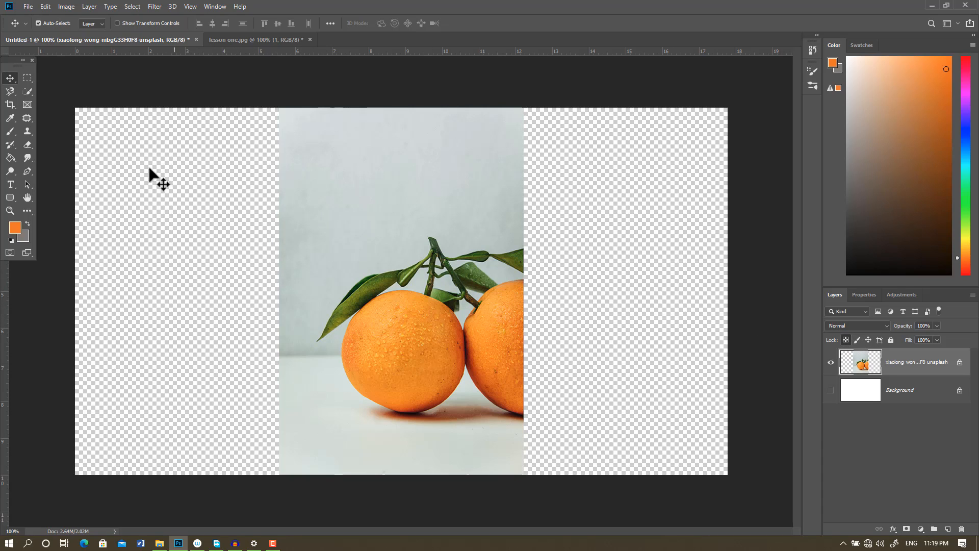
Paint freehand orange brush strokes across the transparency-locked oranges layer and its transparent surroundings, and toggle the layer's visibility off and on.
click(11, 129)
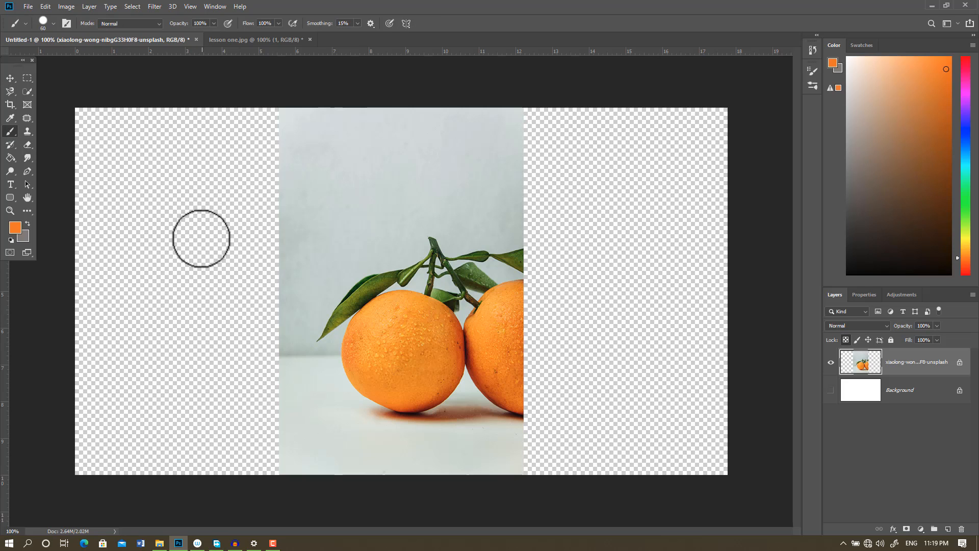
mouse_move(242, 249)
mouse_down()
mouse_move(329, 267)
mouse_move(437, 228)
mouse_move(474, 155)
mouse_move(530, 210)
mouse_move(537, 257)
mouse_move(571, 301)
mouse_up()
mouse_move(412, 155)
mouse_down()
mouse_move(333, 180)
mouse_move(245, 179)
mouse_up()
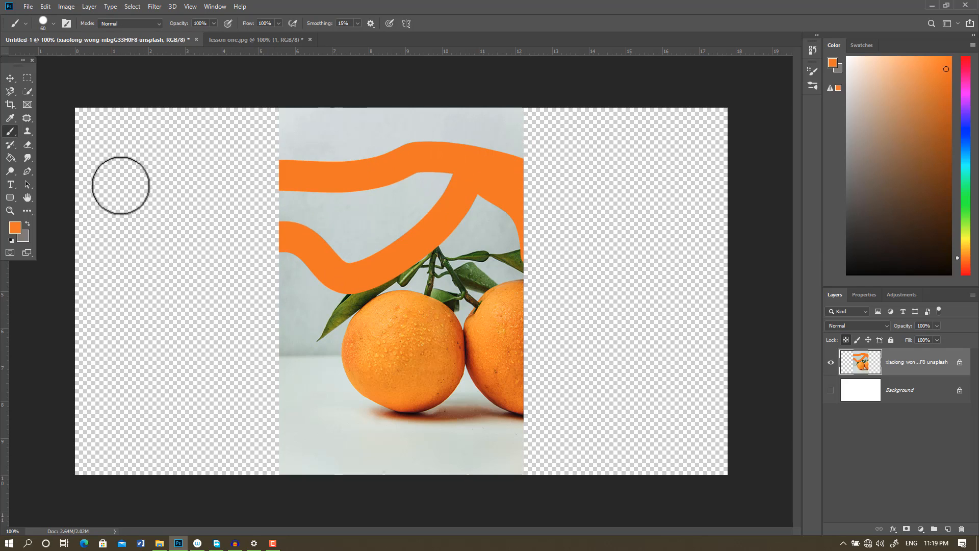
drag(308, 170, 485, 229)
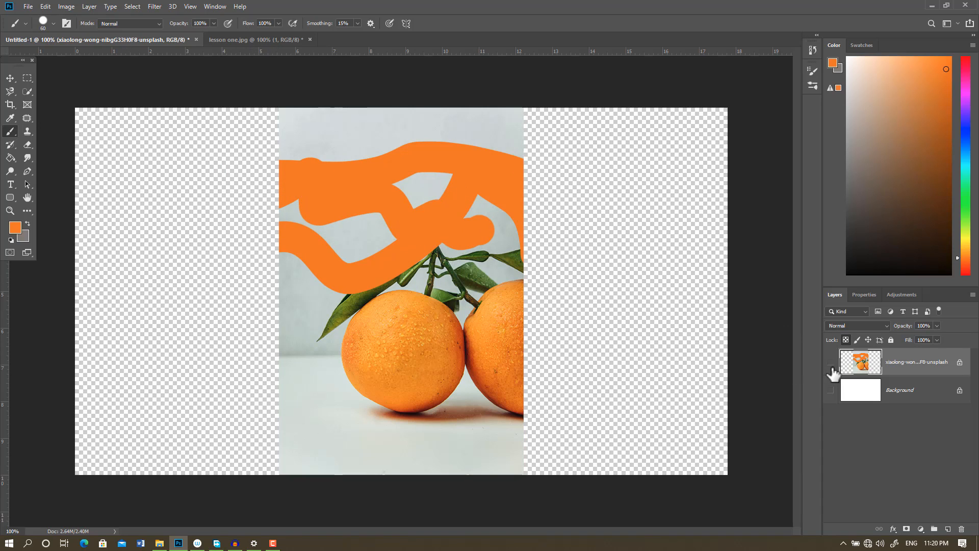
click(830, 362)
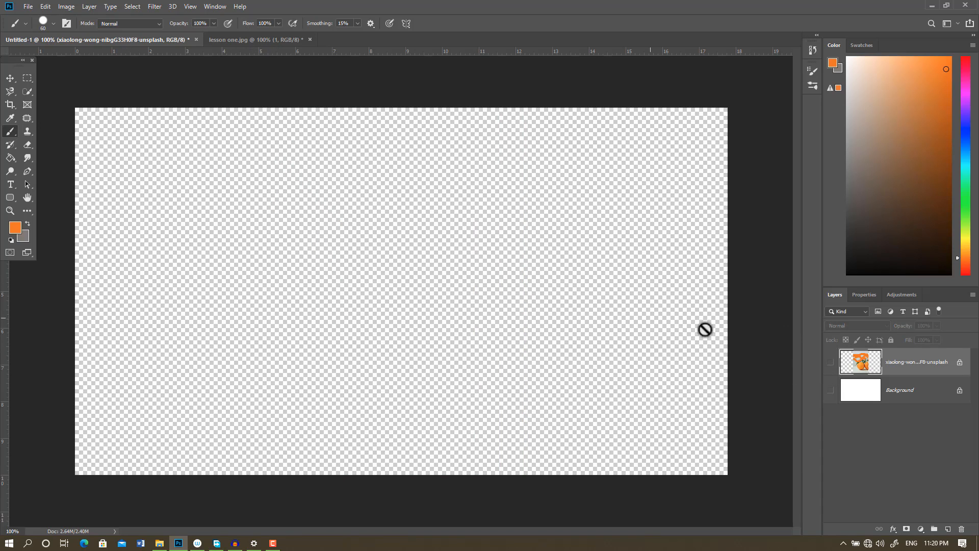
click(831, 362)
Turn off the transparent-pixel lock on the oranges layer and brush across the photo into the transparent areas.
click(846, 339)
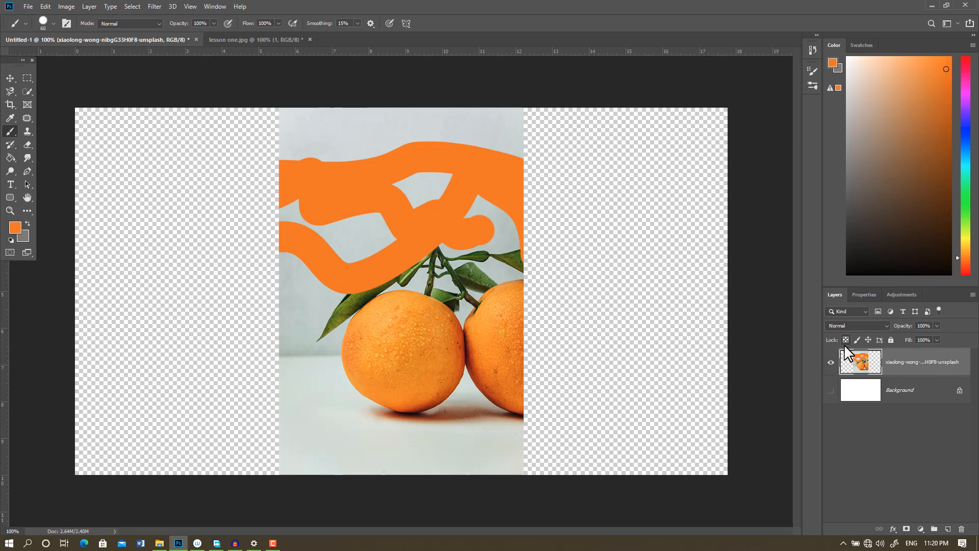
drag(454, 266, 533, 247)
mouse_move(598, 272)
mouse_down()
mouse_move(538, 294)
mouse_move(534, 356)
mouse_move(344, 232)
mouse_move(194, 308)
mouse_move(159, 242)
mouse_move(263, 300)
mouse_up()
Undo all brush strokes on the oranges layer and restore its transparent-pixel lock.
key(ctrl+z)
key(ctrl+z)
key(ctrl+z)
key(ctrl+z)
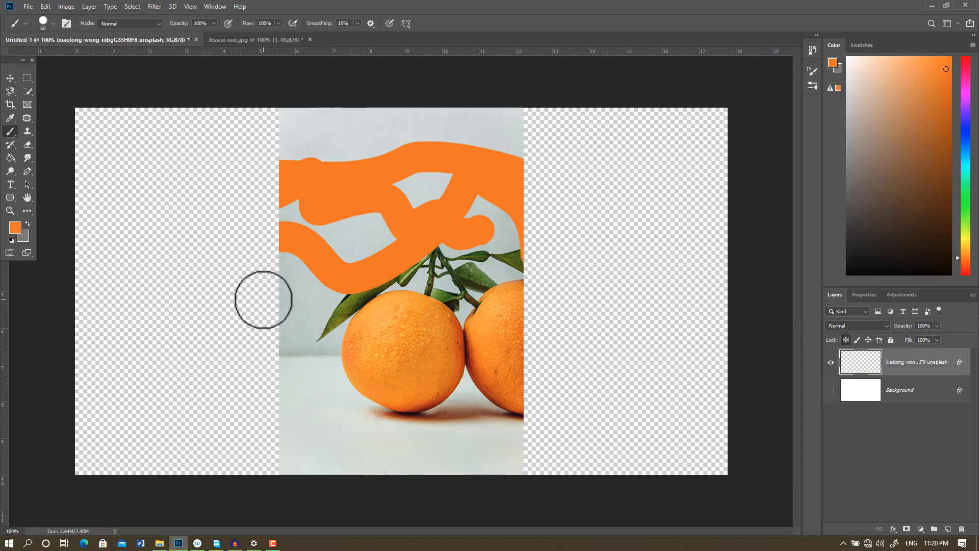
key(ctrl+z)
key(ctrl+z)
key(ctrl+z)
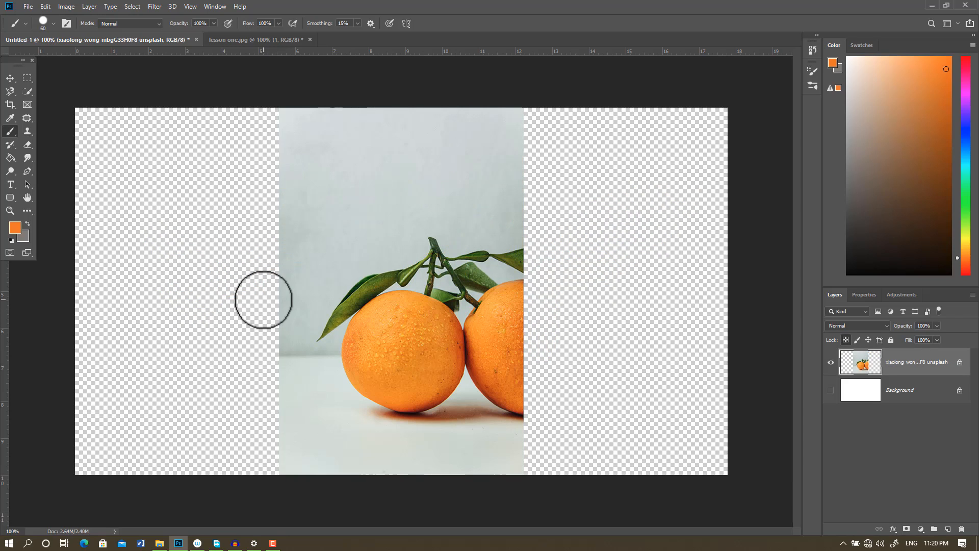
Paint an orange dab and a freehand stroke above the oranges on the transparency-locked layer, and undo both.
click(427, 223)
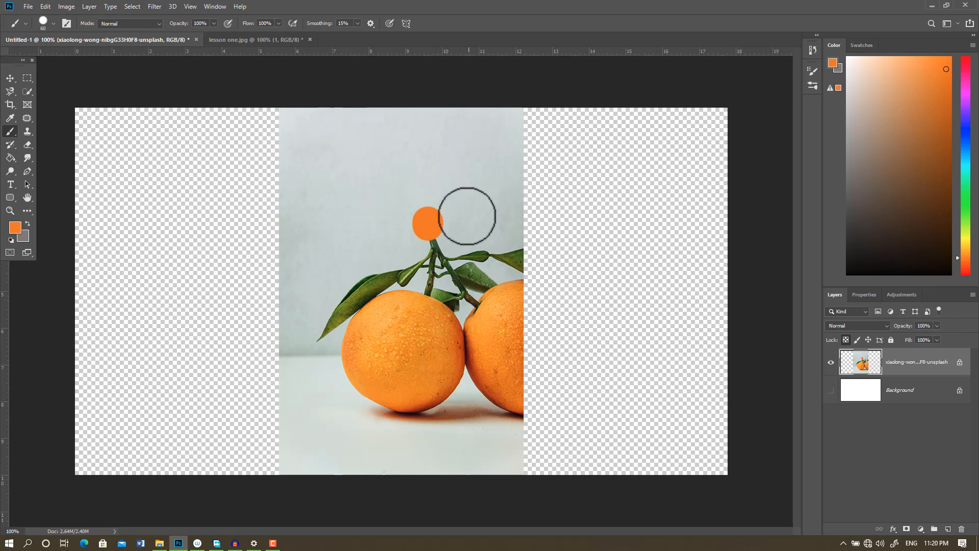
mouse_move(466, 212)
mouse_down()
mouse_move(572, 186)
mouse_move(382, 185)
mouse_move(273, 209)
mouse_move(364, 201)
mouse_up()
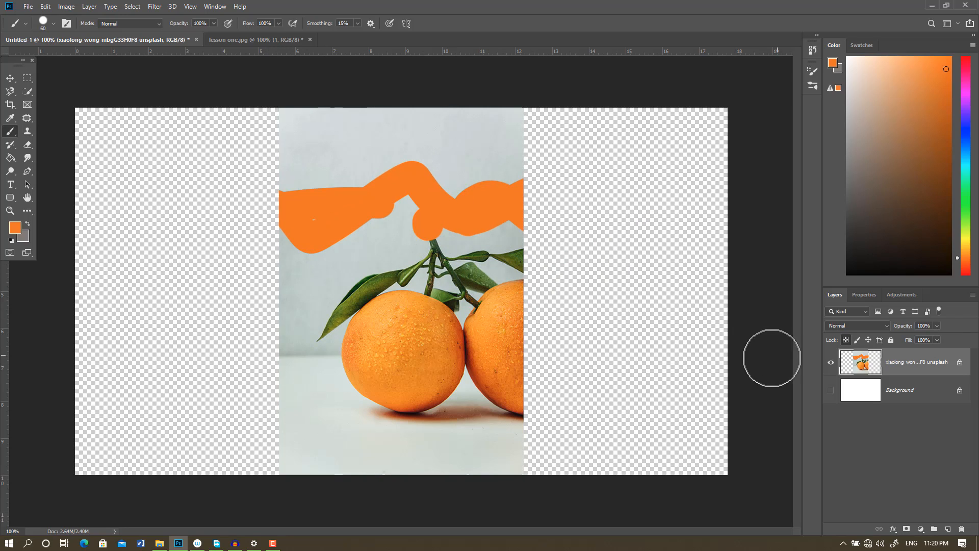
key(ctrl+z)
key(ctrl+z)
key(ctrl+z)
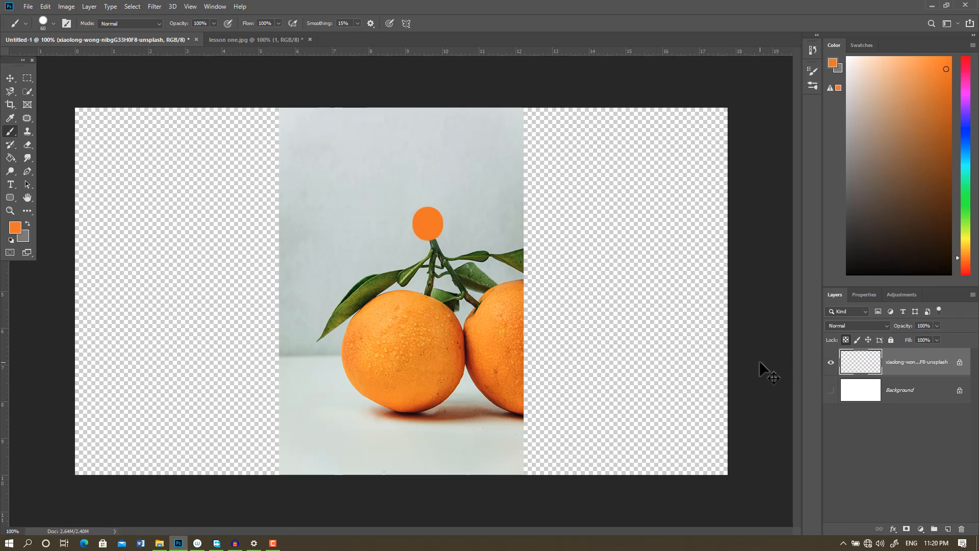
key(ctrl+z)
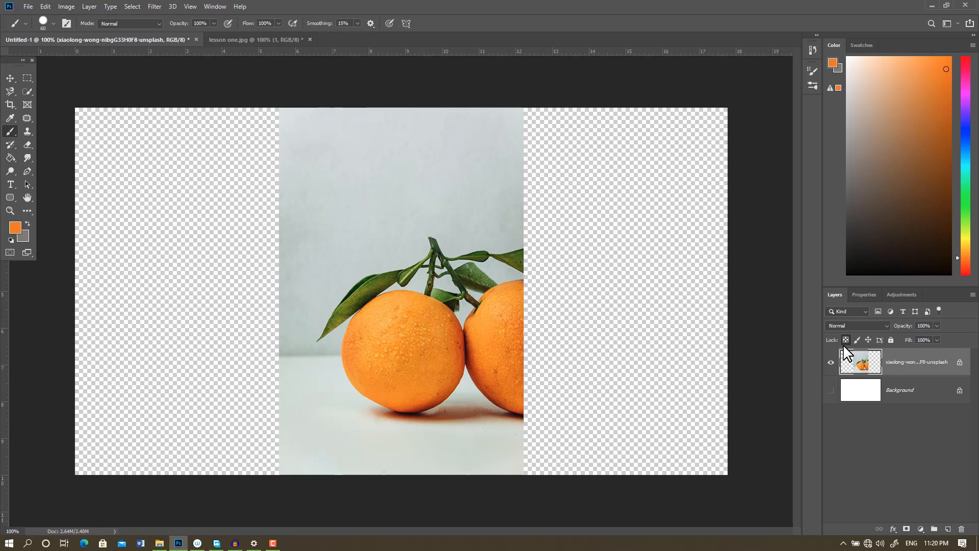
Scale the transparency-locked oranges layer down to about 43% and move it up toward the canvas centre.
key(ctrl+t)
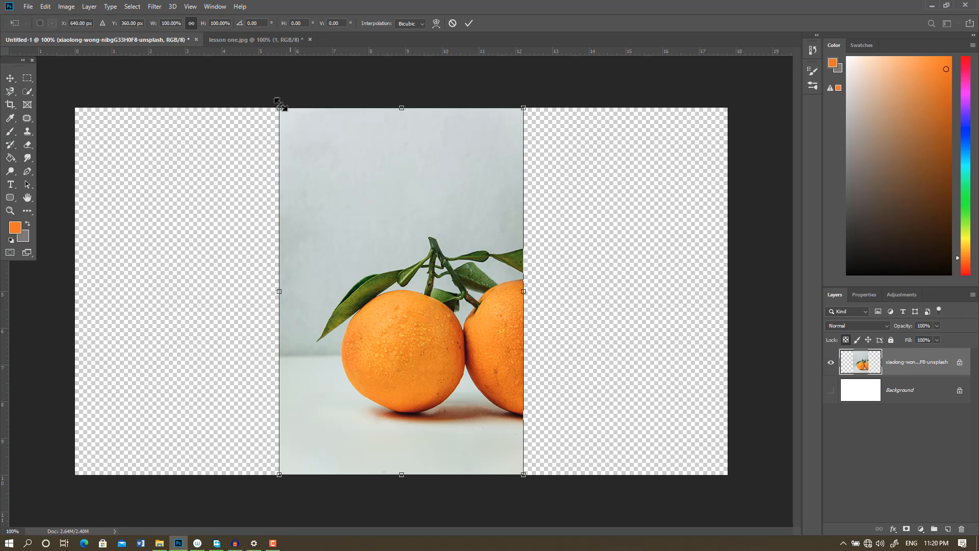
drag(279, 108, 432, 251)
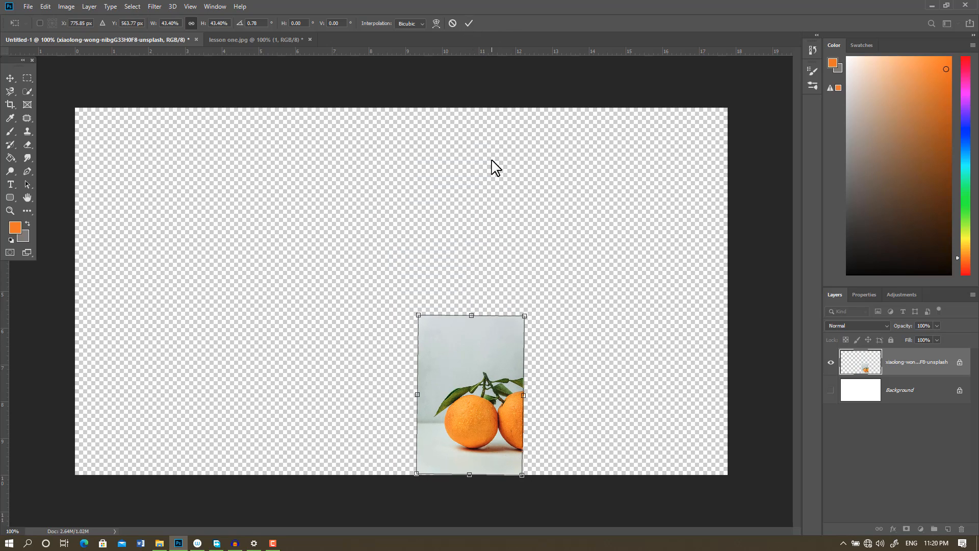
click(467, 23)
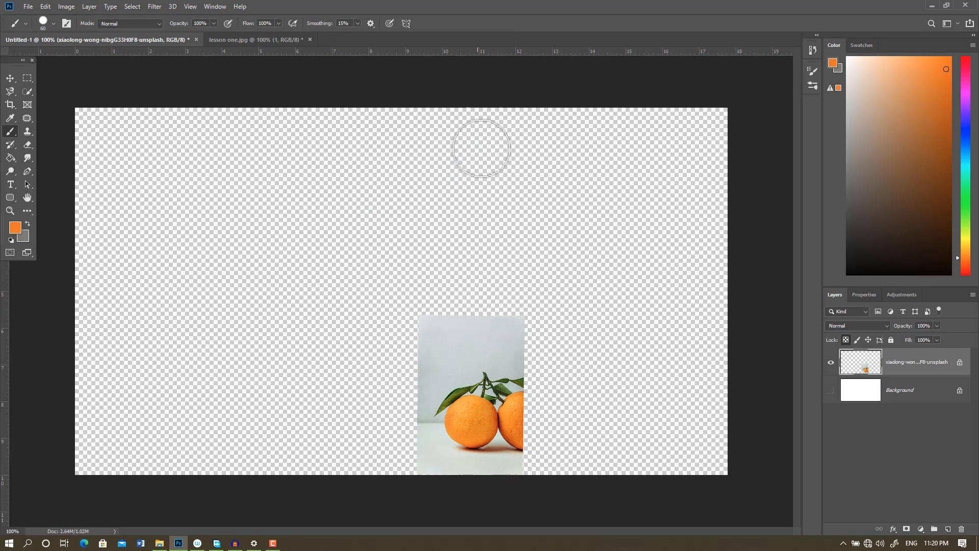
click(11, 78)
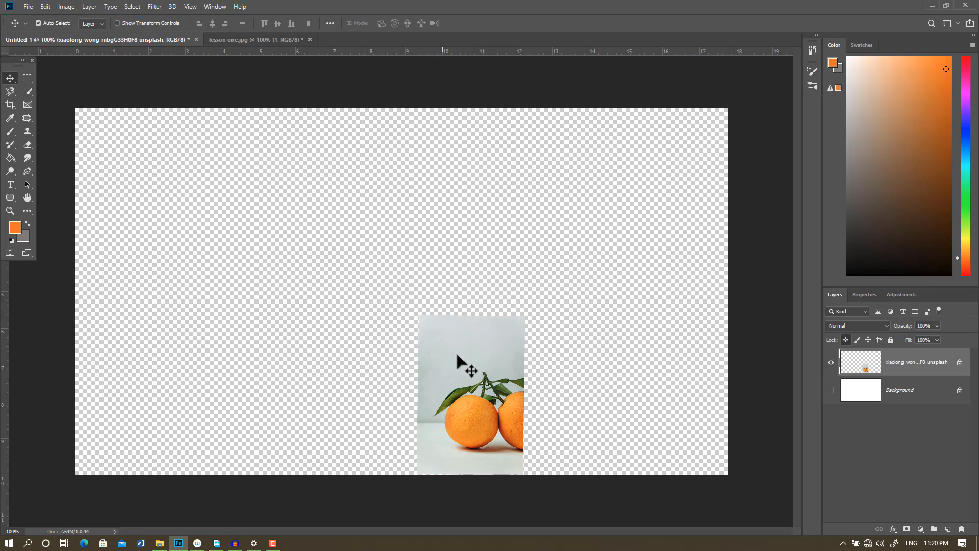
drag(458, 357, 341, 242)
click(326, 229)
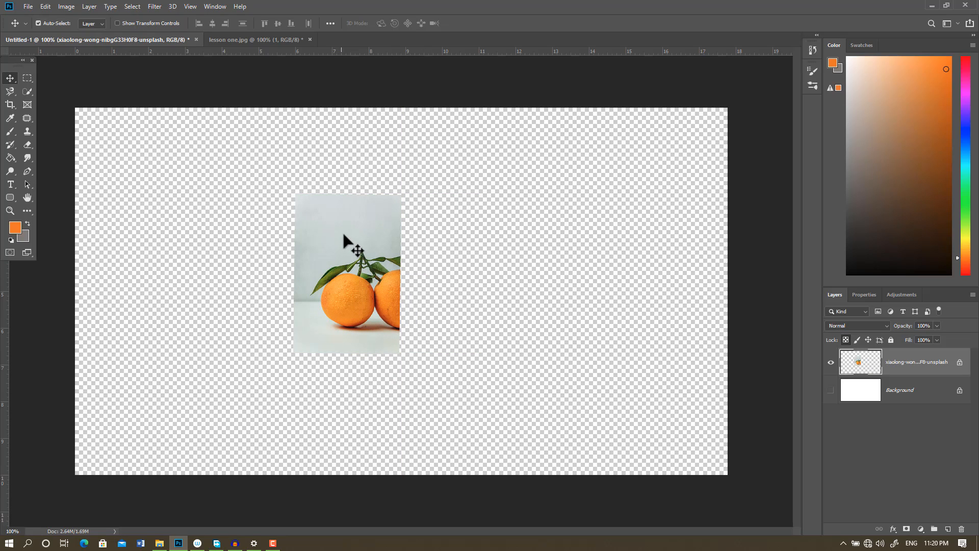
Undo the move and scaling of the oranges layer, and lock its image pixels instead of its transparent pixels.
key(ctrl)
key(ctrl+z)
key(ctrl+z)
key(ctrl+z)
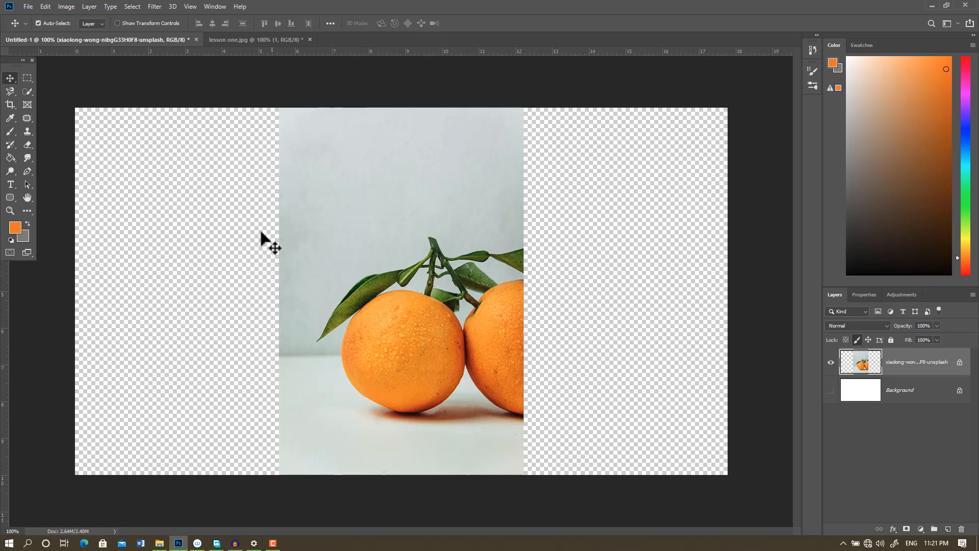
Try to paint with the Brush tool on the oranges layer with its image pixels locked, and dismiss the warnings.
click(10, 132)
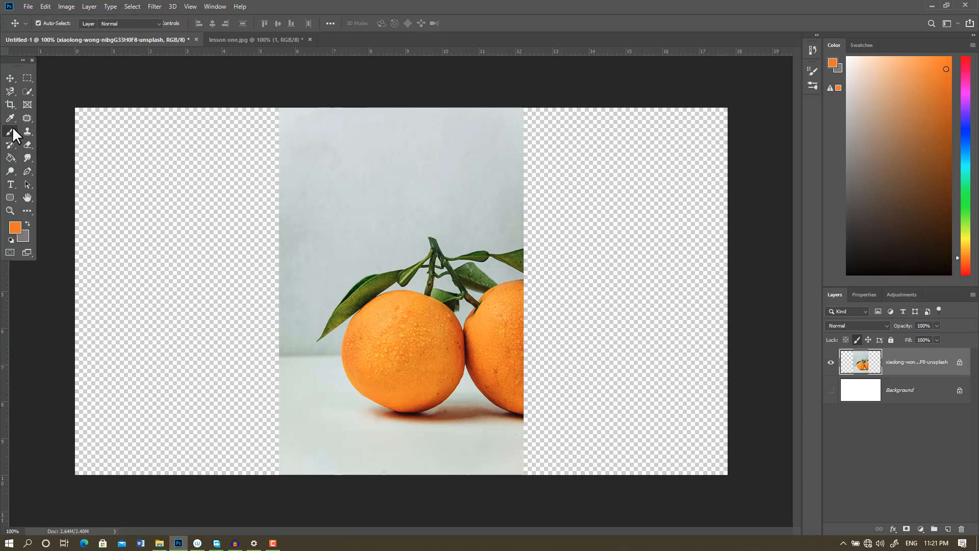
click(416, 235)
click(482, 203)
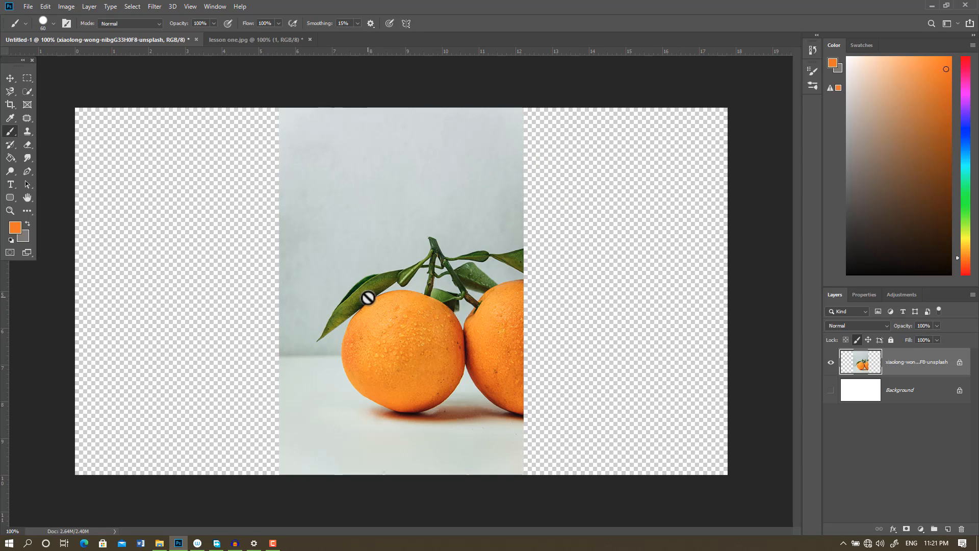
click(345, 223)
click(484, 202)
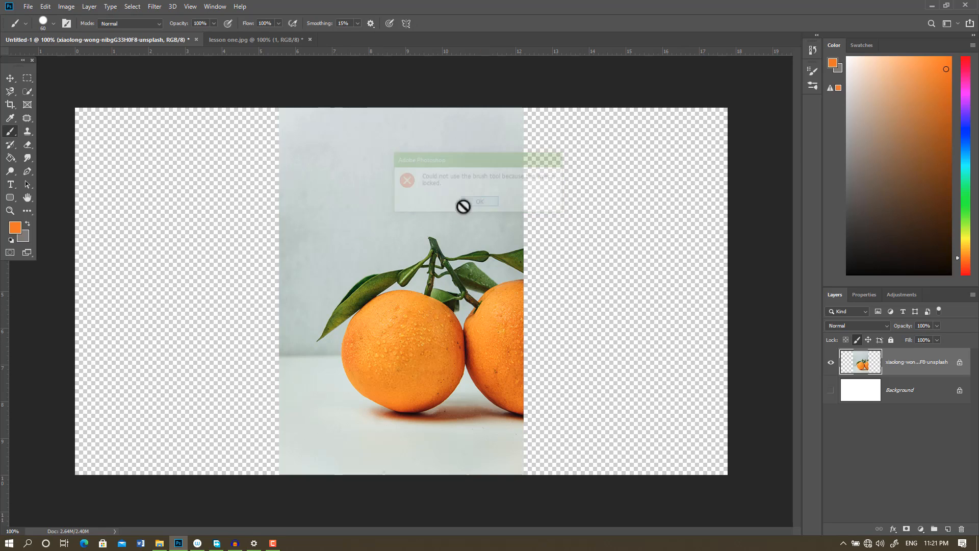
Scale the pixel-locked oranges layer to about 62% and shift it toward the canvas centre, and undo these changes.
click(10, 78)
drag(336, 240, 358, 242)
key(ctrl+t)
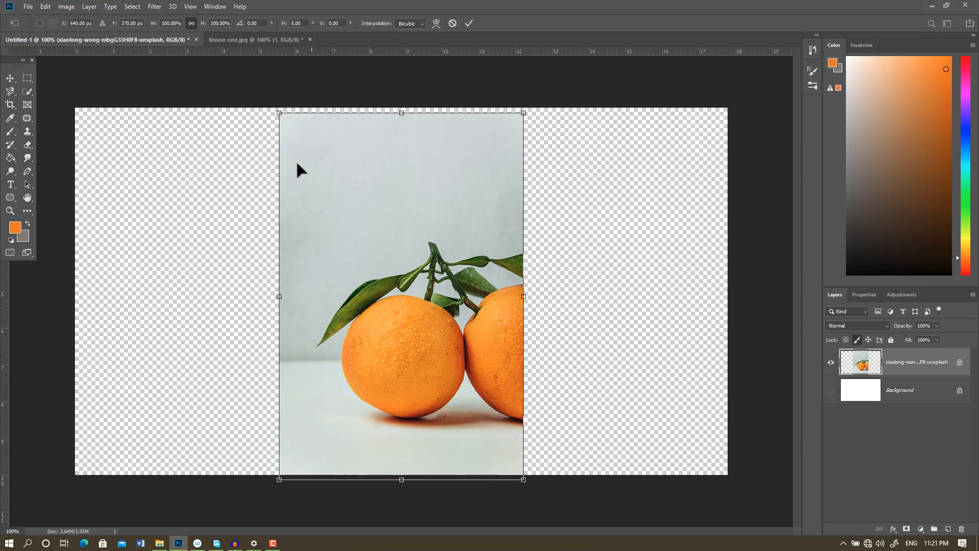
drag(279, 113, 396, 237)
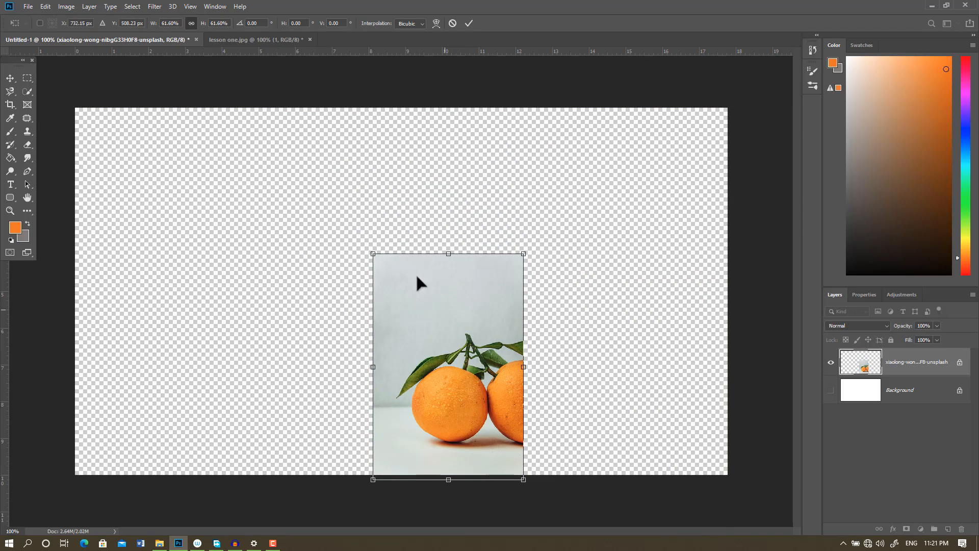
drag(416, 276, 361, 200)
click(469, 23)
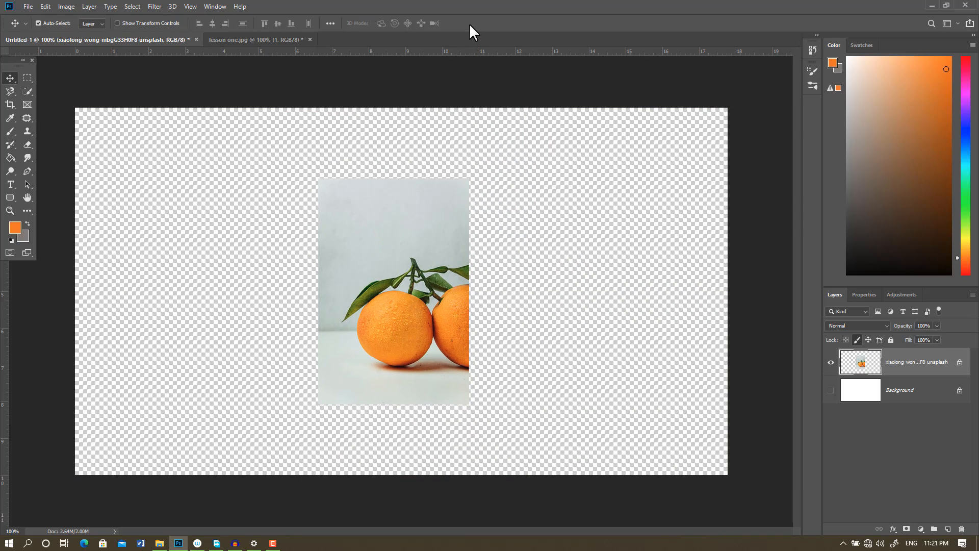
key(ctrl+z)
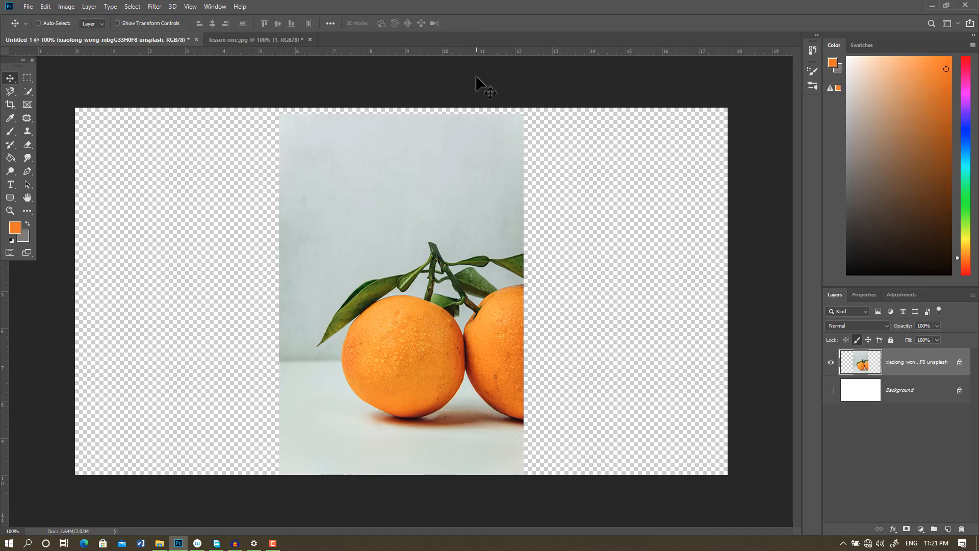
key(ctrl+z)
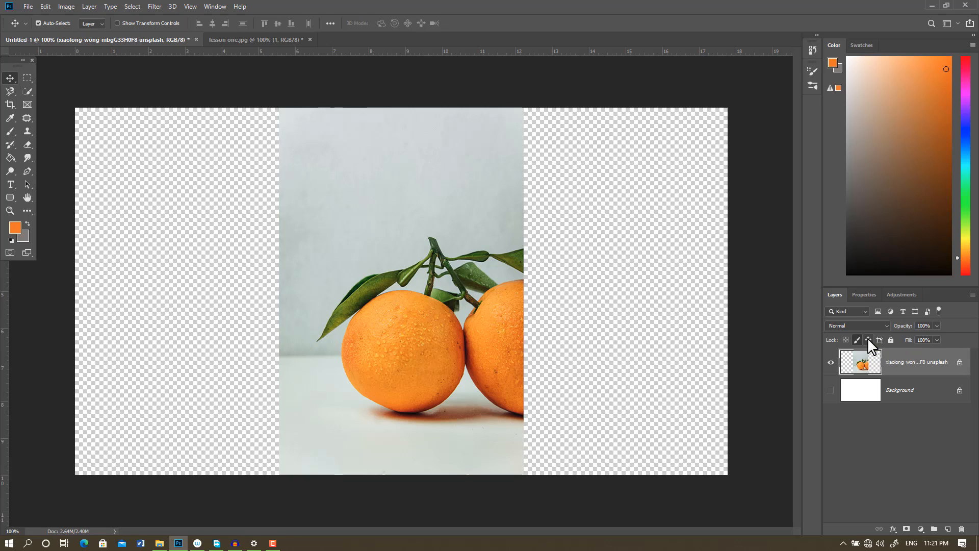
Replace the image-pixel lock on the oranges layer with a position lock, and try to move the photo.
click(858, 341)
key(b)
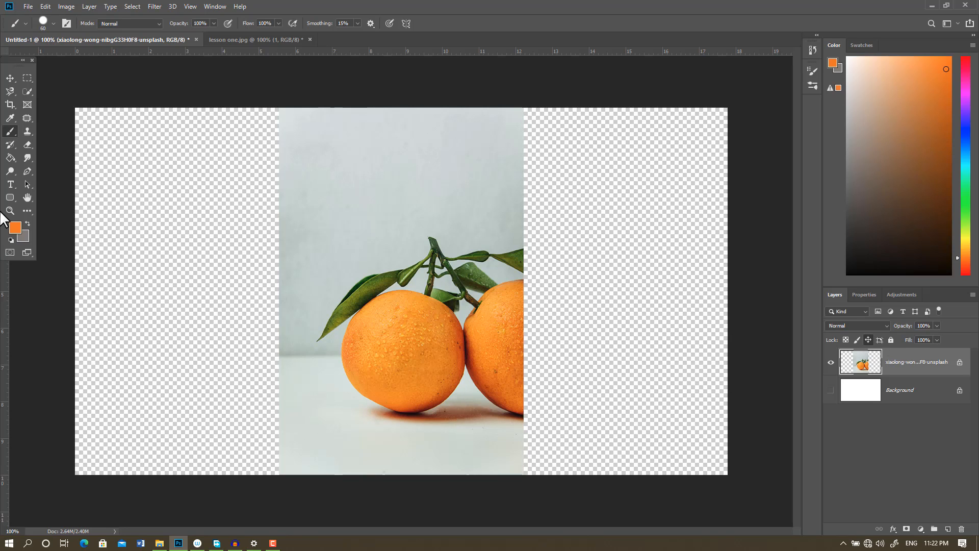
click(9, 80)
drag(395, 247, 392, 324)
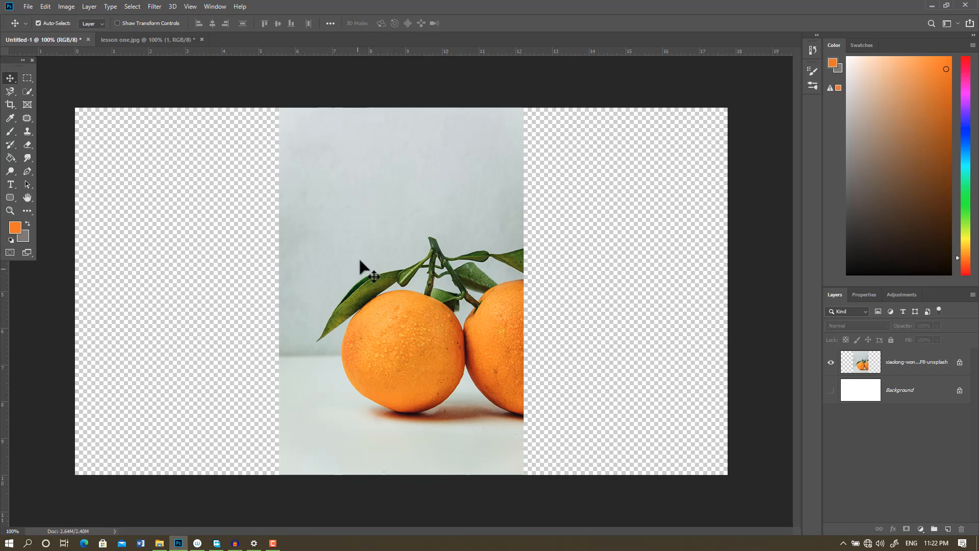
drag(360, 260, 449, 301)
key(ctrl)
Select the position-locked oranges layer and paint freehand orange brush strokes across the photo and the transparent areas.
click(9, 131)
click(265, 240)
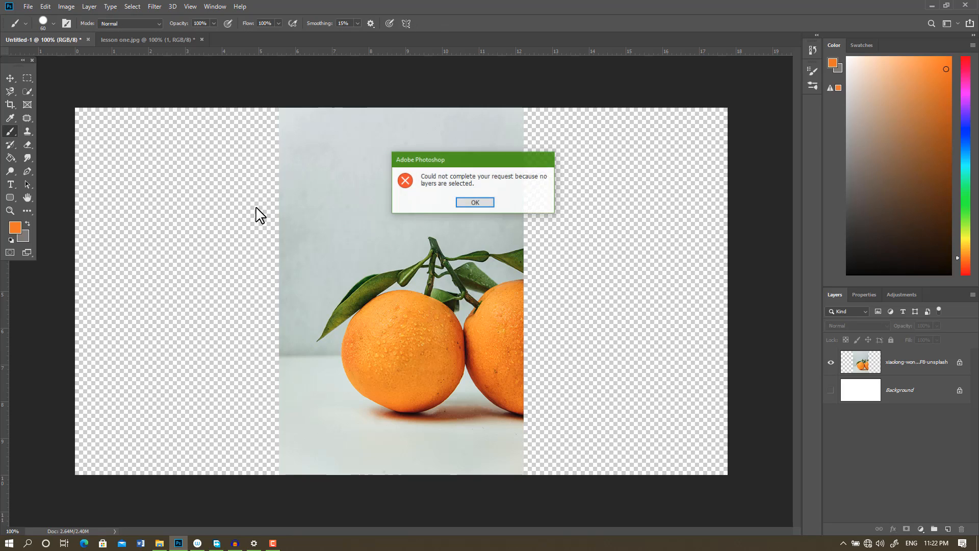
click(497, 215)
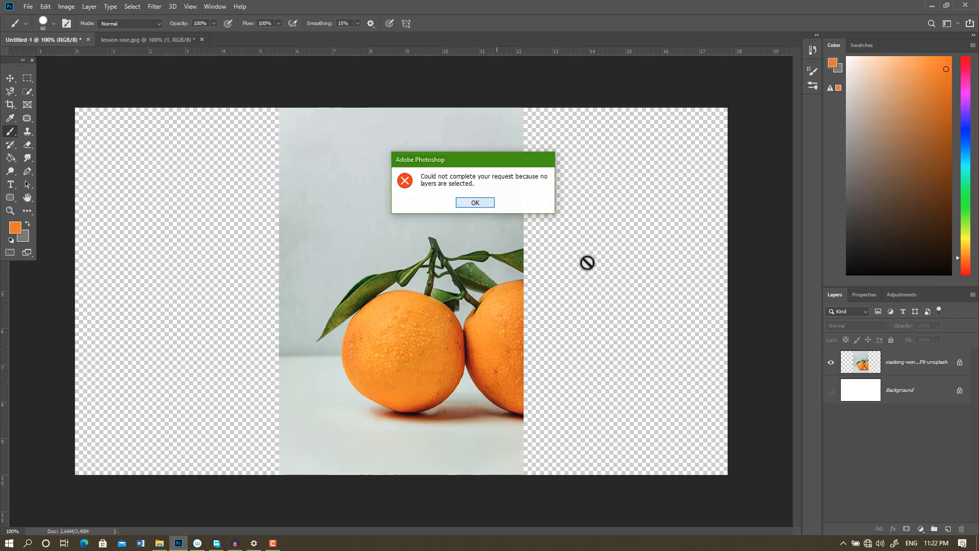
click(917, 366)
mouse_move(223, 243)
mouse_down()
mouse_move(349, 225)
mouse_move(610, 153)
mouse_move(225, 286)
mouse_move(357, 270)
mouse_up()
mouse_move(442, 361)
mouse_down()
mouse_move(579, 290)
mouse_move(646, 389)
mouse_move(712, 362)
mouse_up()
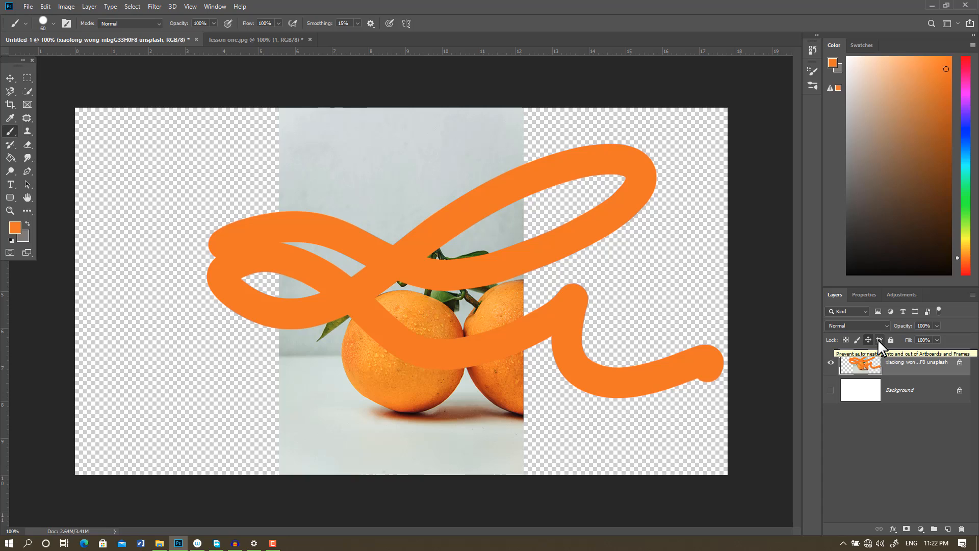
Lock the oranges layer completely and unlock it again, twice.
click(890, 340)
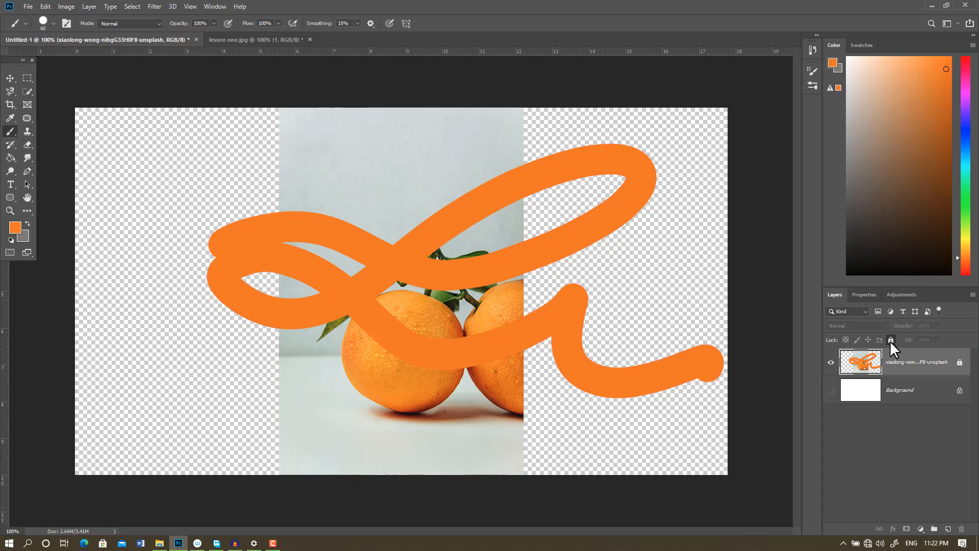
click(890, 340)
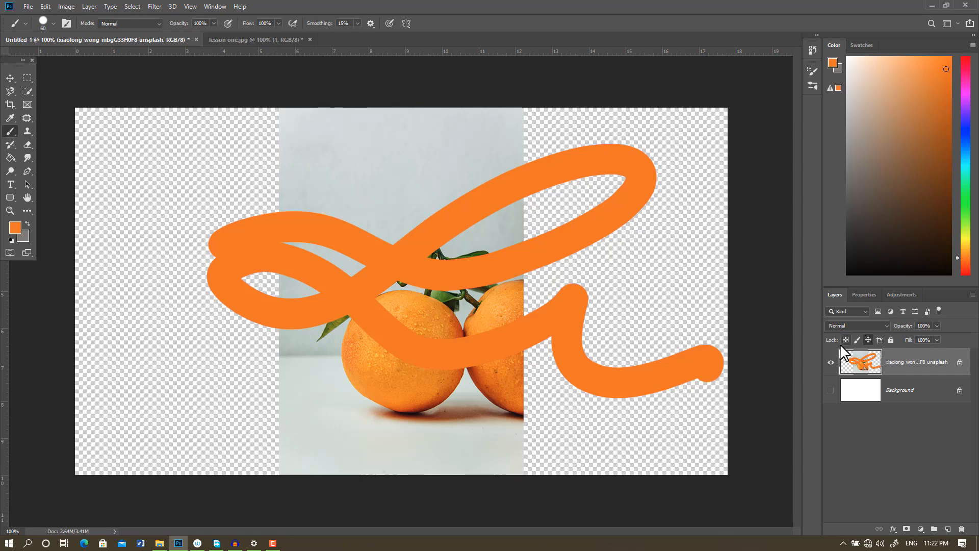
key(slash)
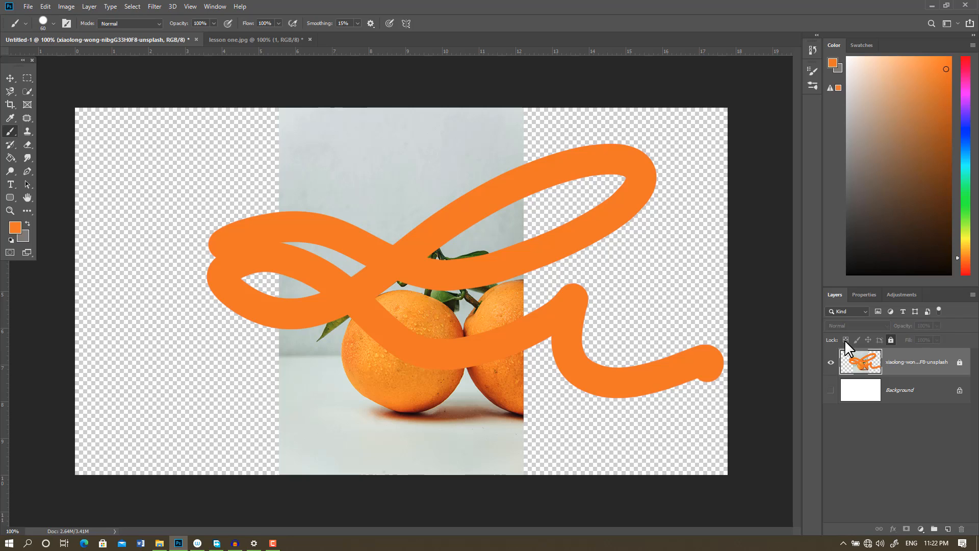
key(slash)
Undo the freehand strokes and paint new orange ones across the photo with both transparent pixels and position locked.
key(ctrl+z)
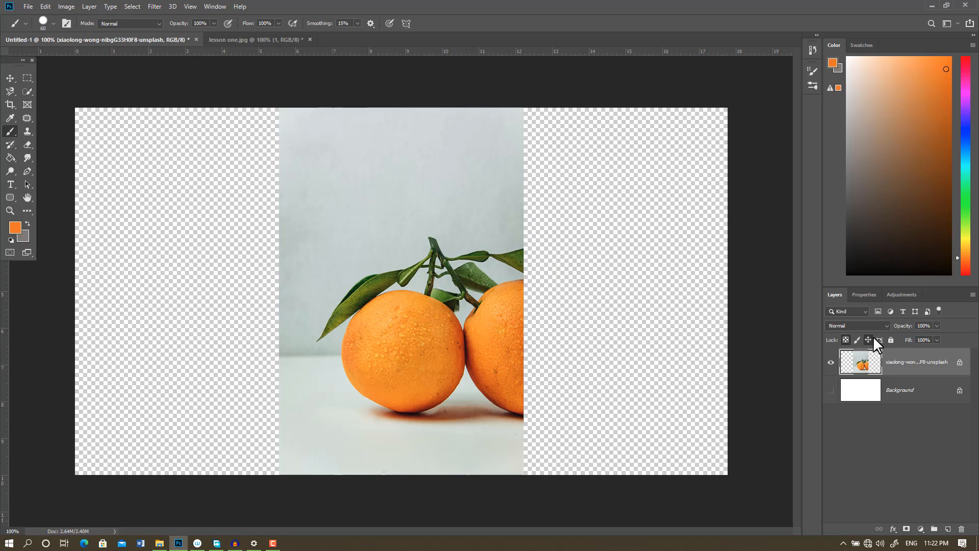
mouse_move(160, 284)
mouse_down()
mouse_move(389, 321)
mouse_move(499, 190)
mouse_up()
mouse_move(452, 265)
mouse_down()
mouse_move(503, 382)
mouse_move(442, 444)
mouse_move(434, 241)
mouse_move(520, 350)
mouse_move(606, 252)
mouse_move(481, 279)
mouse_move(587, 273)
mouse_move(523, 240)
mouse_move(560, 236)
mouse_up()
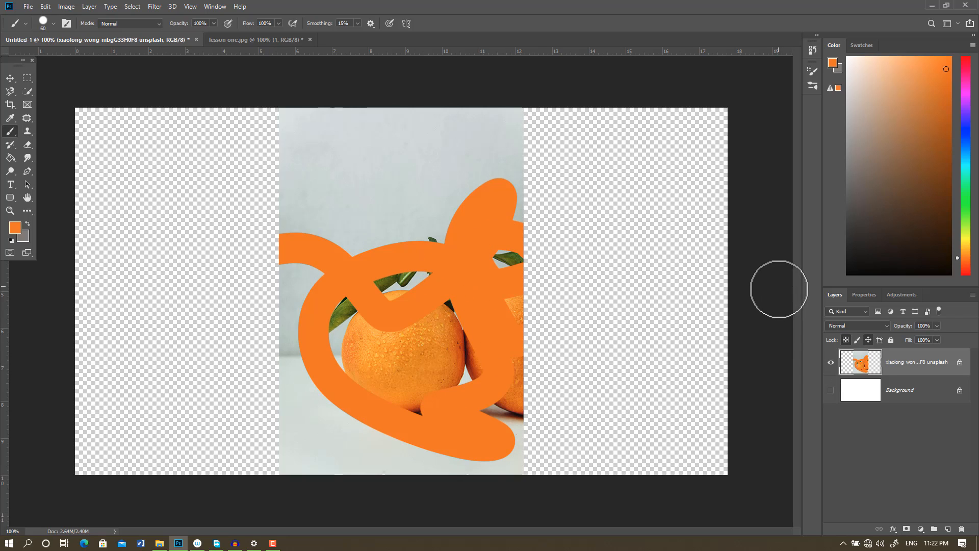
Try to move the oranges layer with the Move tool, and undo the painted strokes.
click(10, 77)
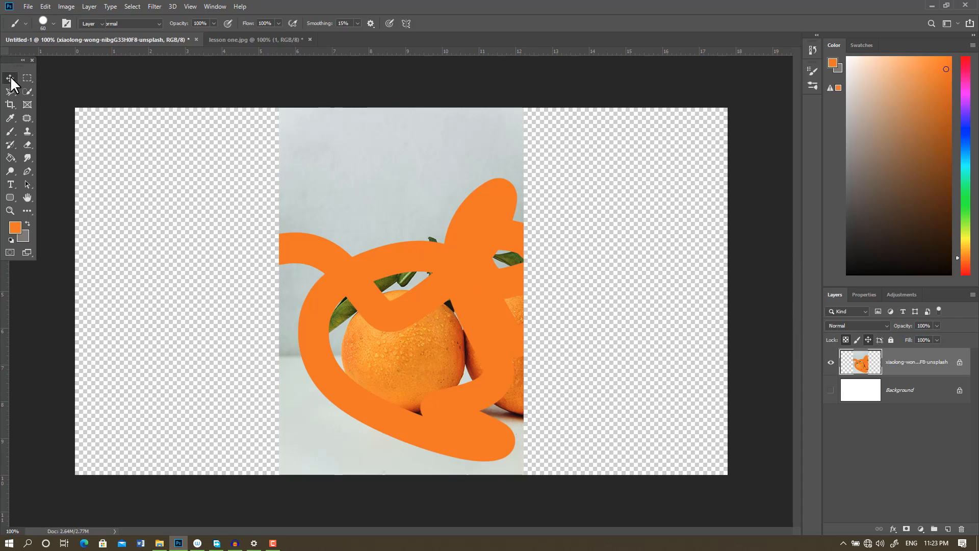
click(268, 206)
key(ctrl+z)
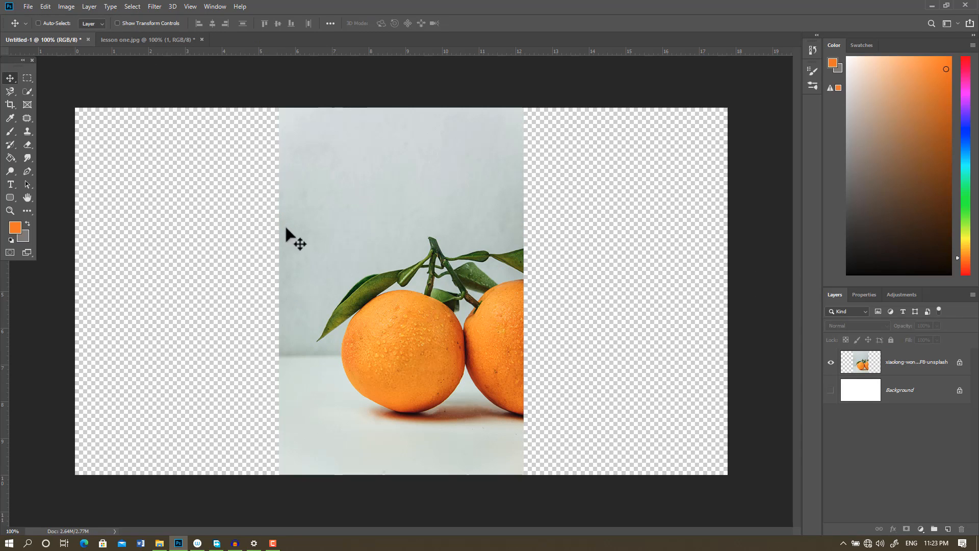
Lock the oranges layer's image pixels and position, and try to move it and paint on it.
click(870, 367)
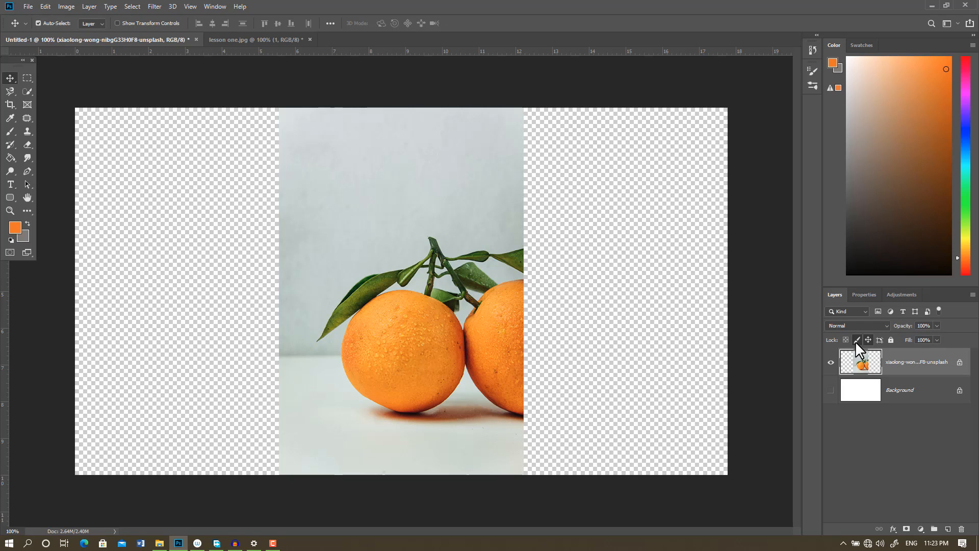
drag(425, 293, 301, 266)
click(204, 265)
click(19, 132)
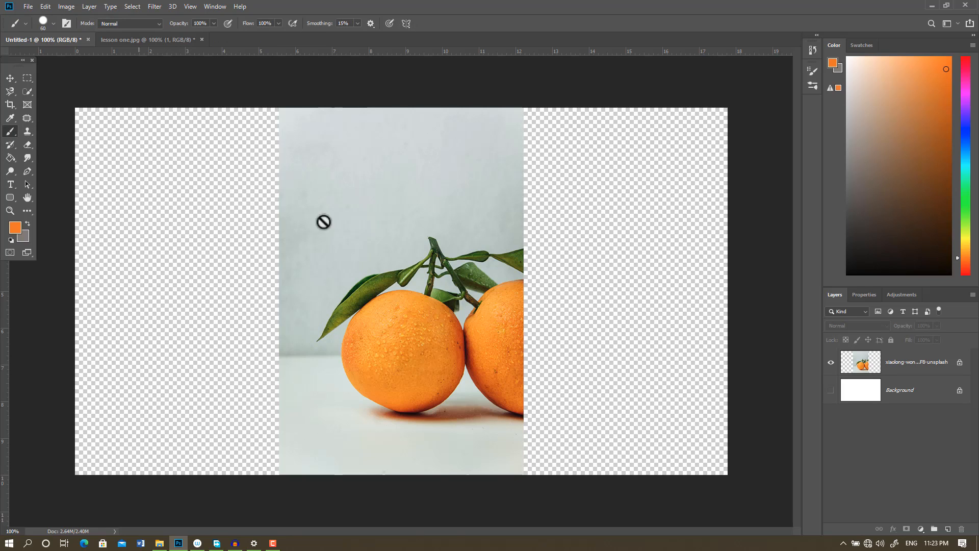
click(323, 222)
click(475, 202)
Reselect the oranges layer with only its image pixels locked, and try to paint on the orange.
click(866, 362)
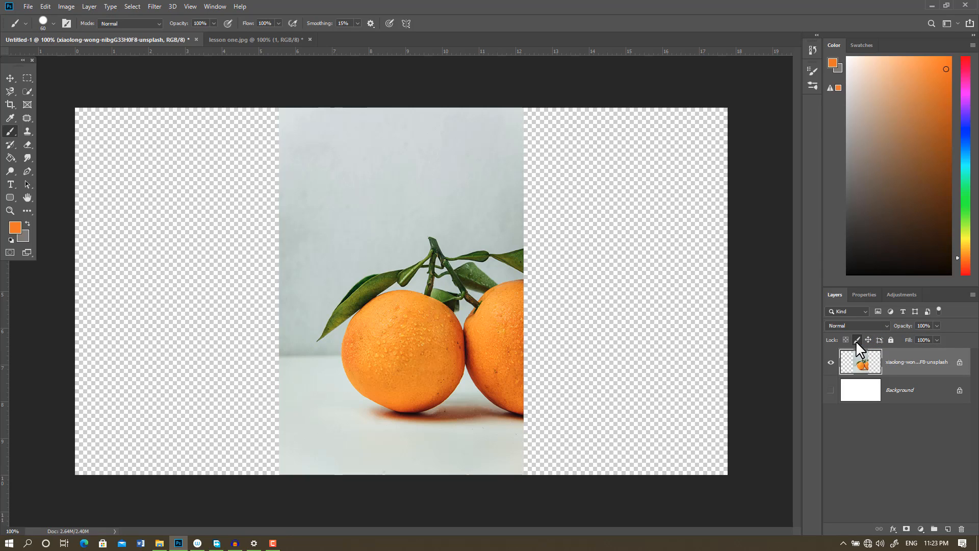
click(363, 344)
click(479, 204)
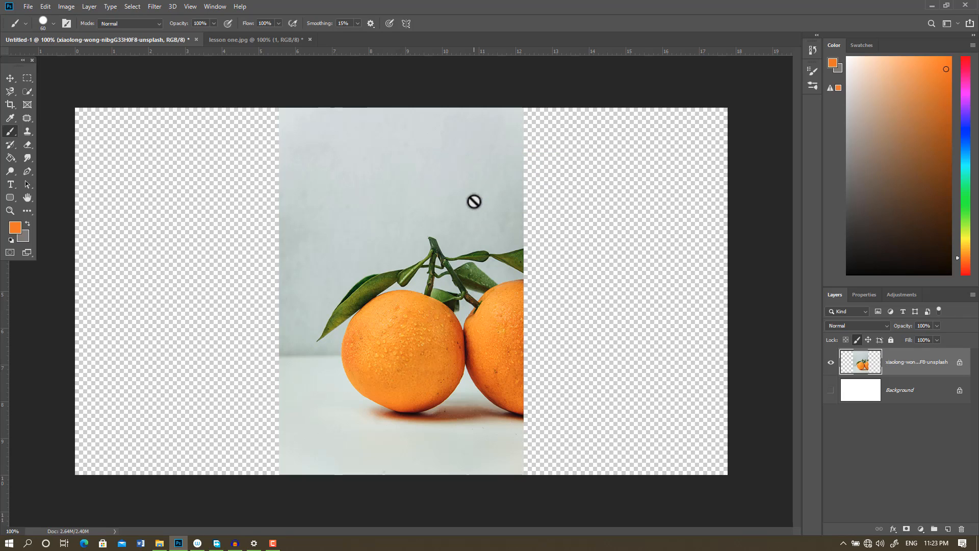